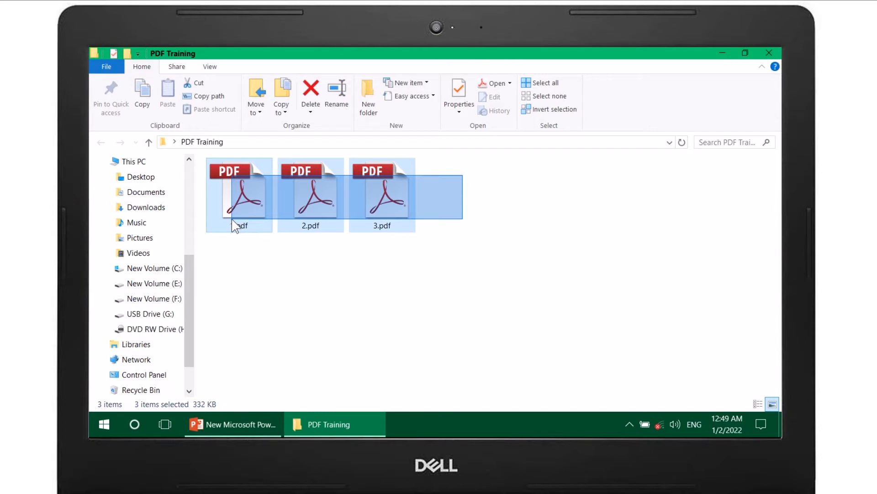
Step: Combine the selected files 1.pdf, 2.pdf and 3.pdf into one PDF with Acrobat's Combine Files
{"action": "right_click", "coordinate": [243, 194]}
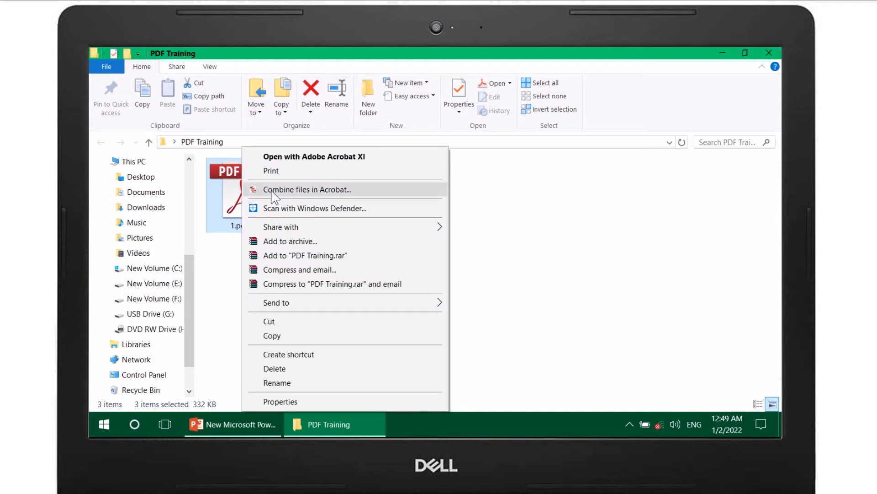
{"action": "left_click", "coordinate": [308, 190]}
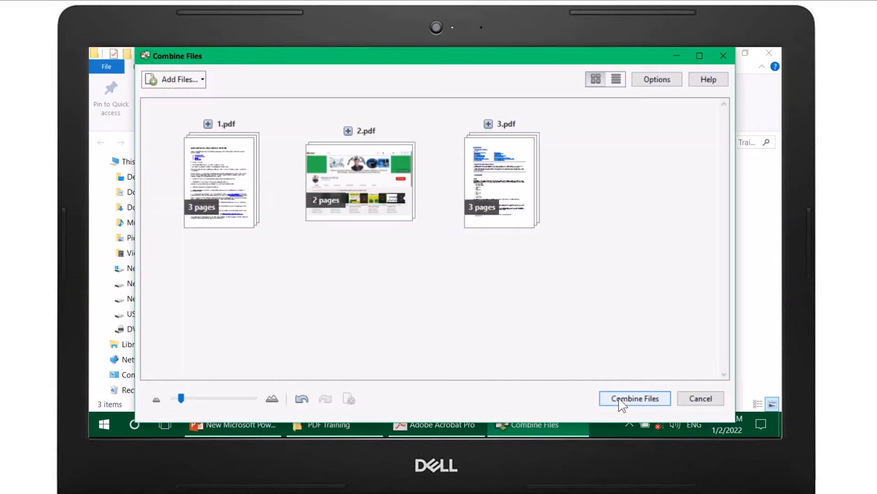
{"action": "left_click", "coordinate": [624, 402]}
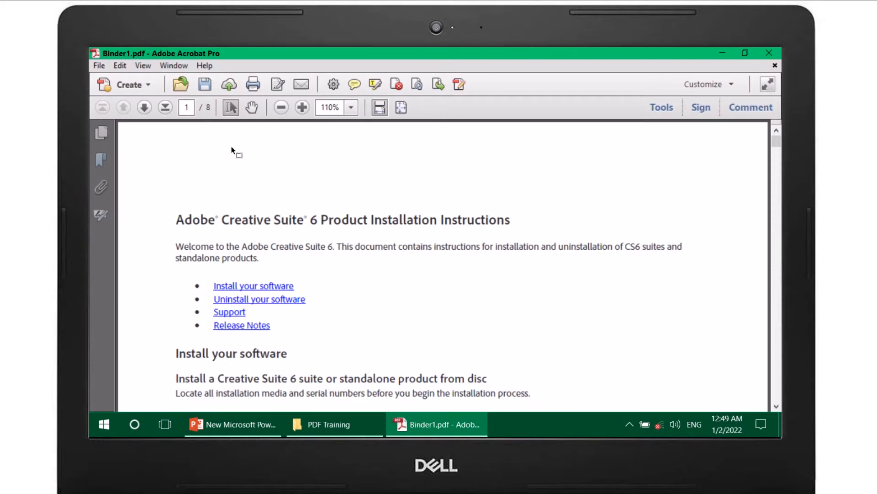
Step: Save the combined document as Binder1.pdf in the PDF Training folder and close Acrobat
{"action": "left_click", "coordinate": [205, 84]}
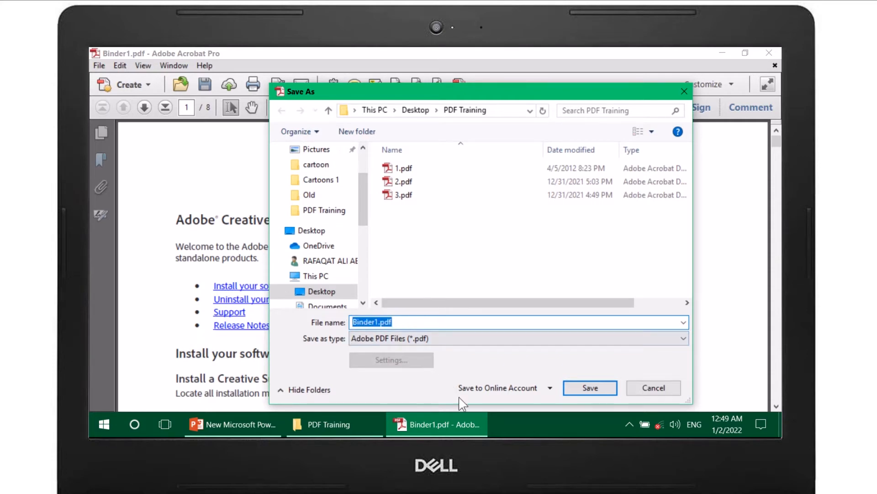
{"action": "left_click", "coordinate": [589, 389]}
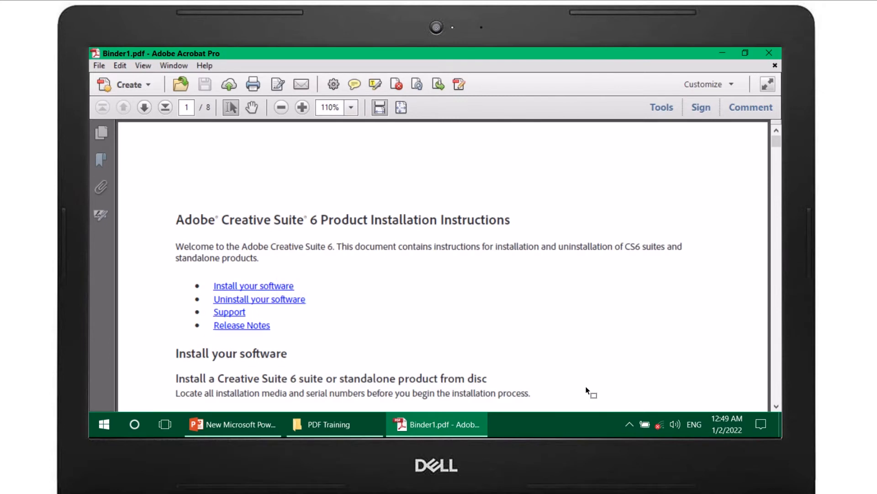
{"action": "left_click", "coordinate": [777, 53]}
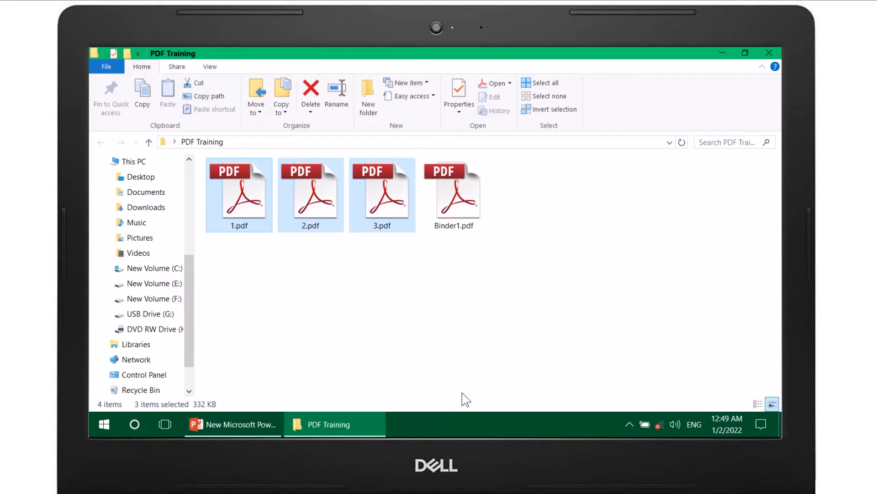
Step: Open Binder1.pdf from the PDF Training folder and display its page thumbnails through to the last page
{"action": "left_click", "coordinate": [275, 282]}
{"action": "left_click_drag", "start_coordinate": [225, 270], "coordinate": [400, 182]}
{"action": "left_click", "coordinate": [462, 196]}
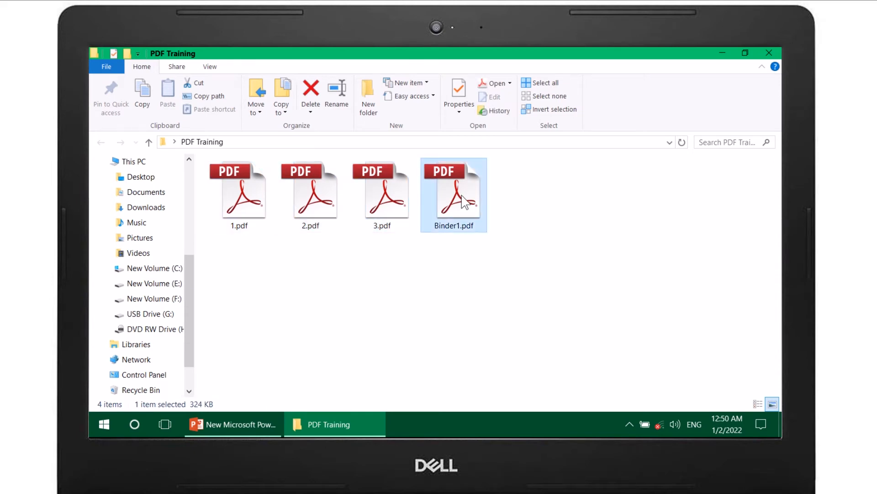
{"action": "double_click", "coordinate": [462, 195]}
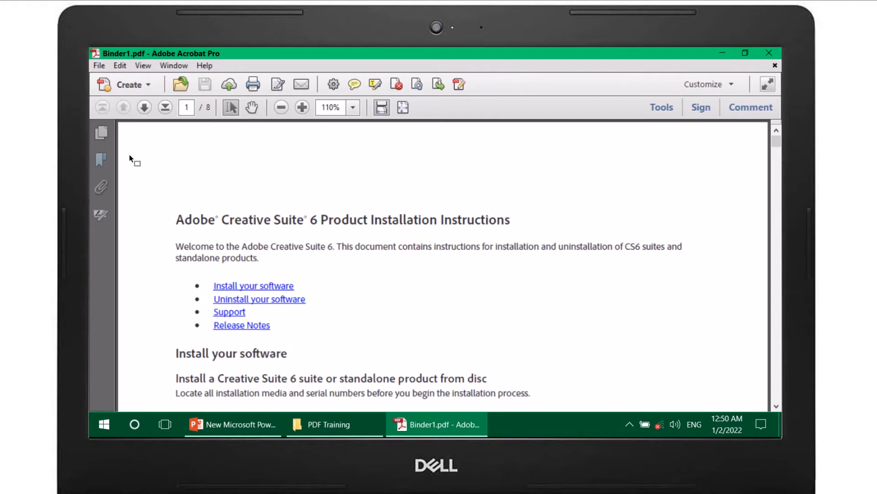
{"action": "left_click", "coordinate": [101, 132]}
{"action": "left_click_drag", "start_coordinate": [229, 221], "coordinate": [234, 405]}
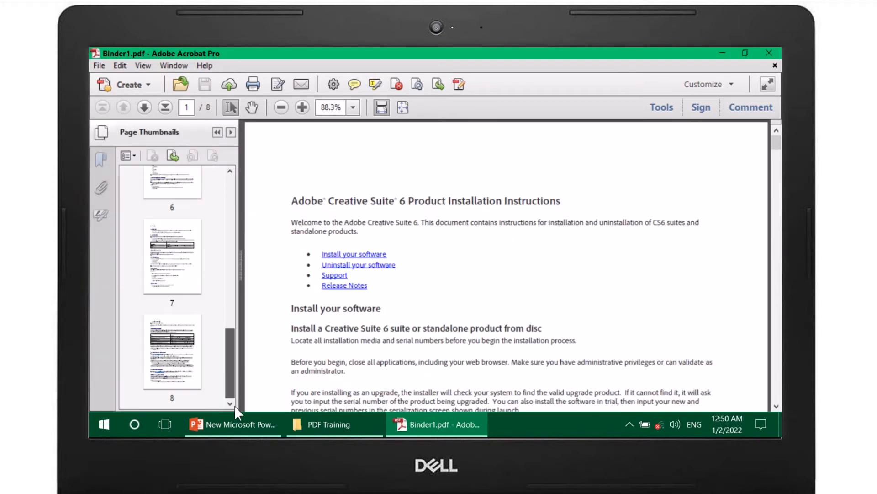
Step: Insert the pages of 2.pdf into Binder1.pdf after page 8
{"action": "left_click", "coordinate": [172, 351]}
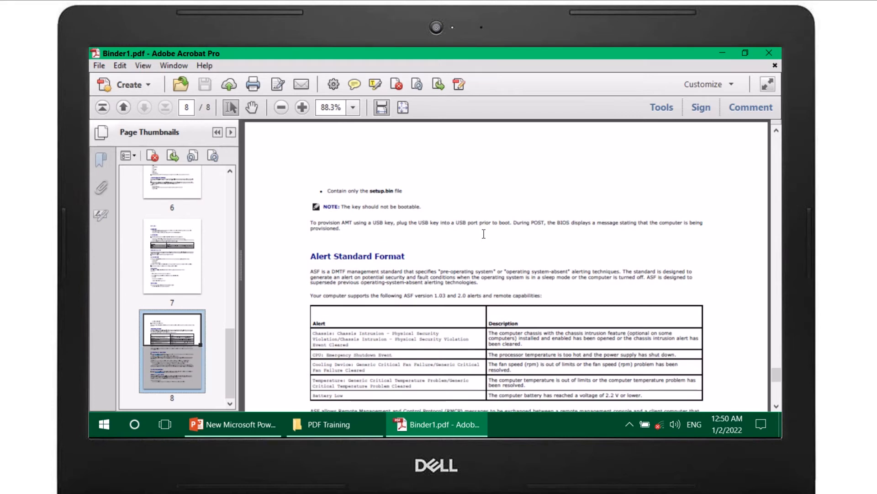
{"action": "left_click", "coordinate": [439, 84]}
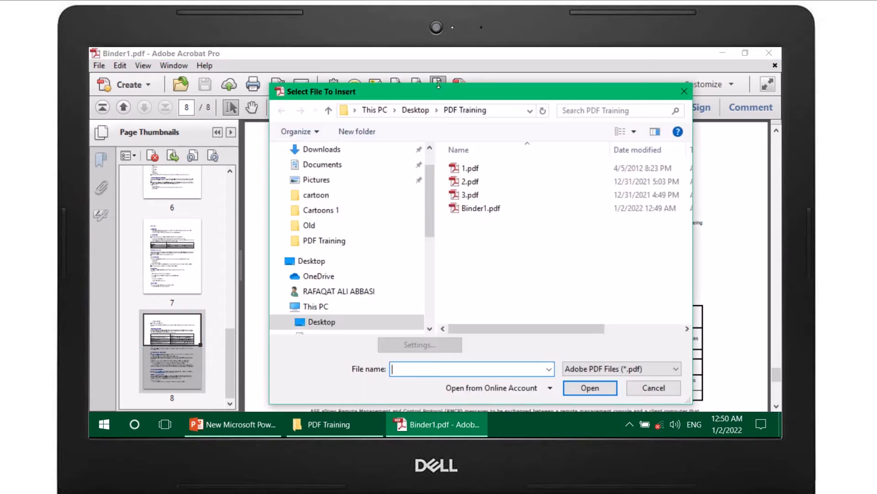
{"action": "left_click", "coordinate": [473, 184]}
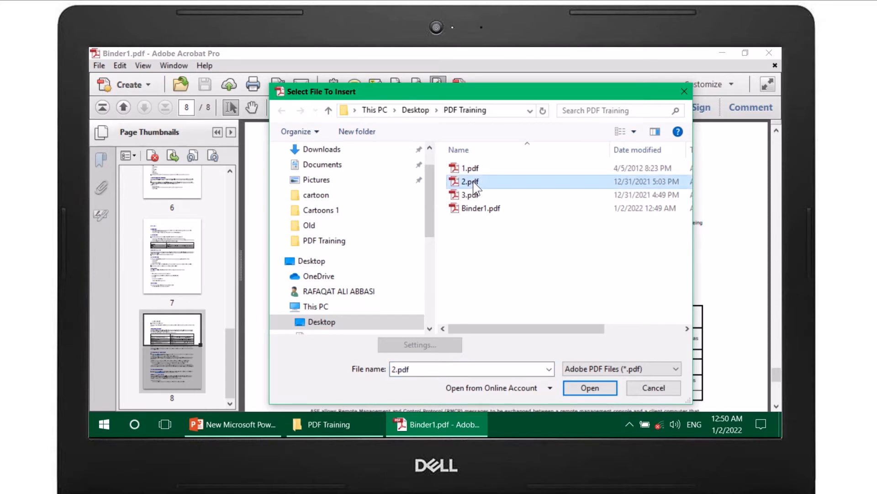
{"action": "left_click", "coordinate": [587, 388]}
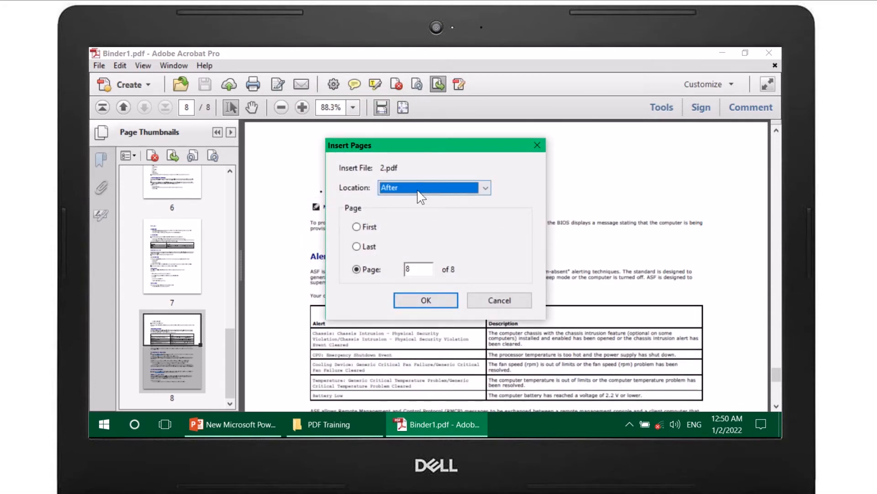
{"action": "left_click", "coordinate": [444, 190]}
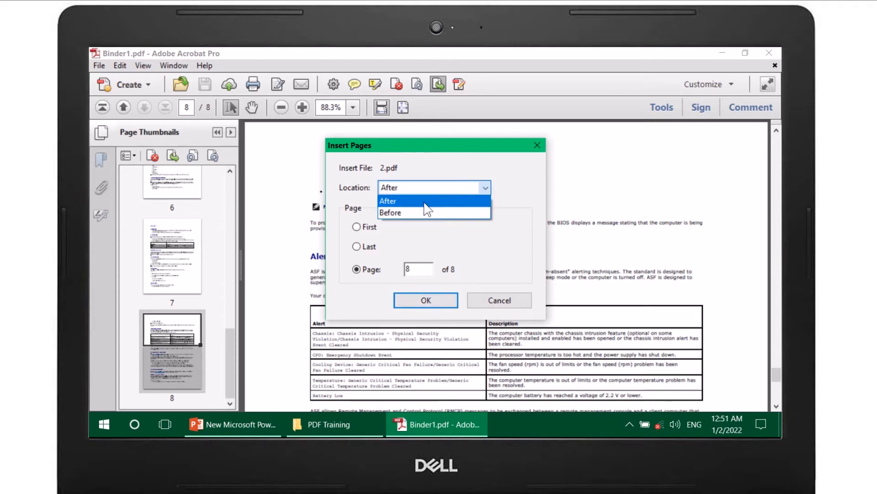
{"action": "left_click", "coordinate": [428, 203]}
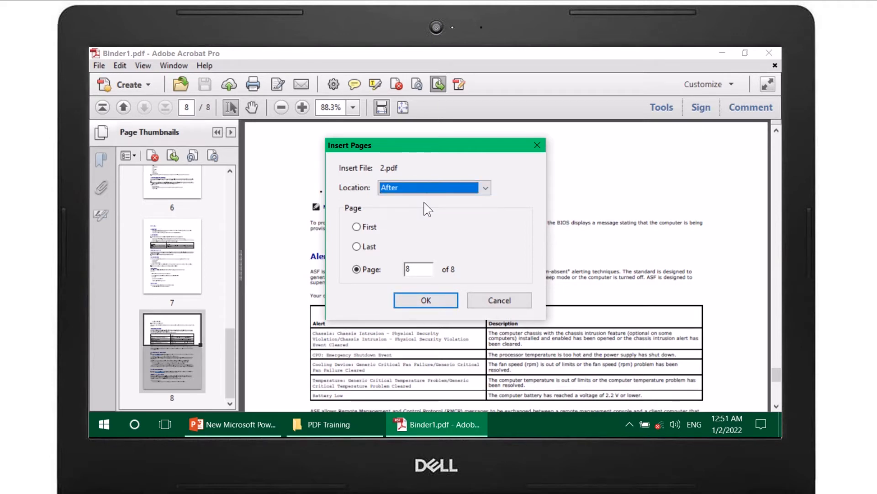
{"action": "left_click", "coordinate": [431, 300]}
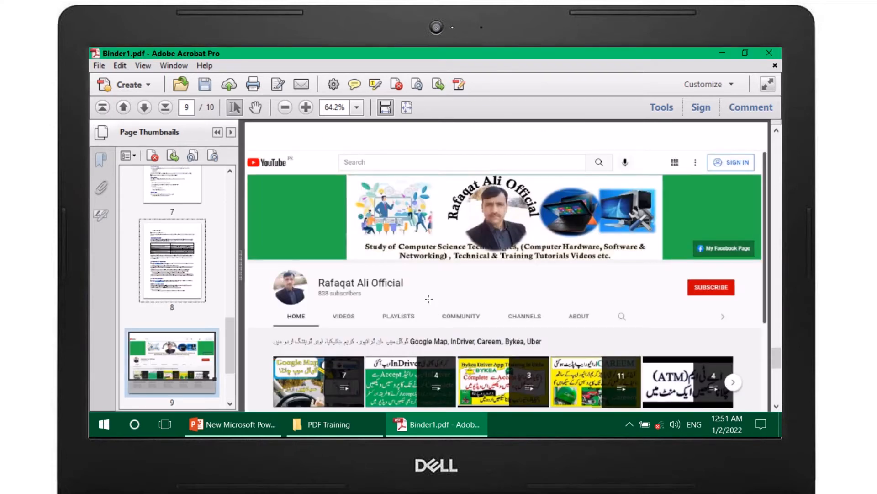
Step: Check the inserted pages 9 and 10 against page 8, finishing with page 9 selected
{"action": "scroll", "coordinate": [172, 351], "scroll_direction": "down", "scroll_amount": 3}
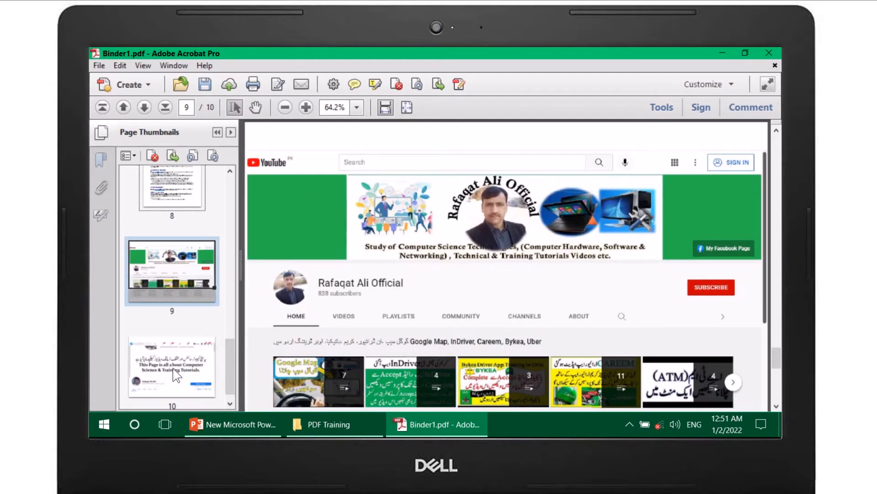
{"action": "left_click", "coordinate": [172, 368]}
{"action": "left_click", "coordinate": [181, 285]}
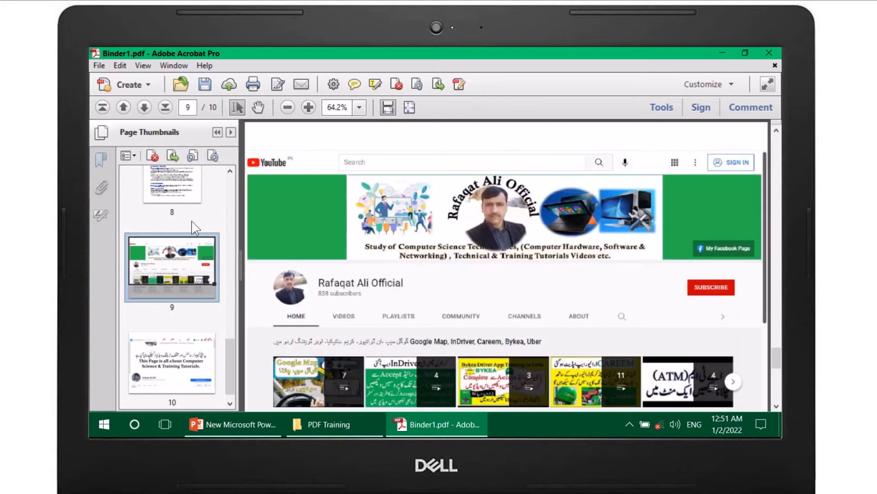
{"action": "left_click", "coordinate": [191, 194]}
{"action": "scroll", "coordinate": [181, 335], "scroll_direction": "down", "scroll_amount": 1}
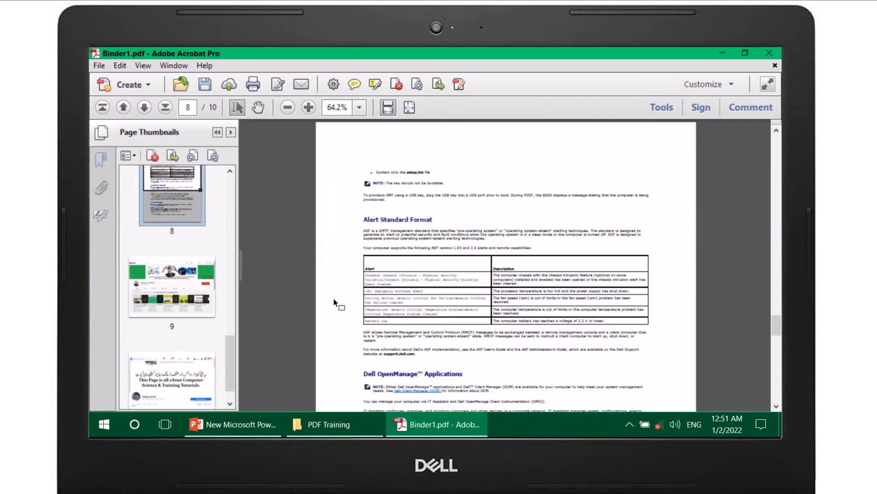
{"action": "left_click", "coordinate": [175, 281]}
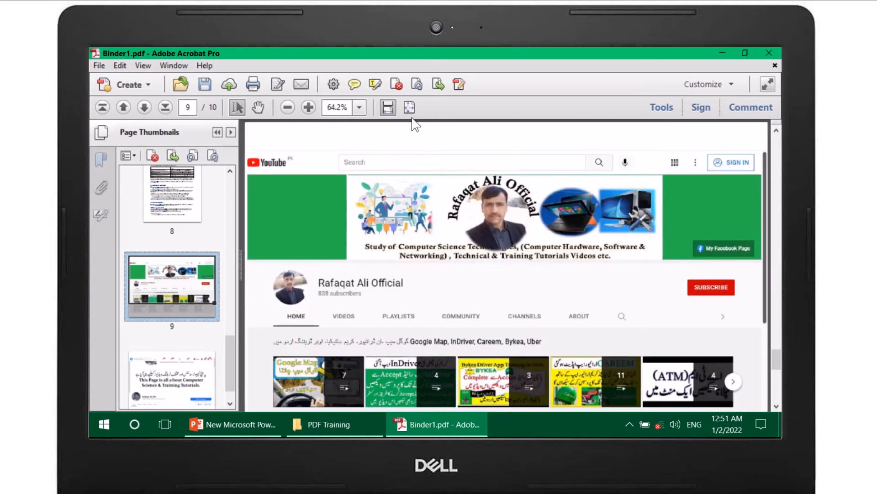
Step: Delete the page range from 4 to 10 from Binder1.pdf and accept the deletion
{"action": "left_click", "coordinate": [397, 84]}
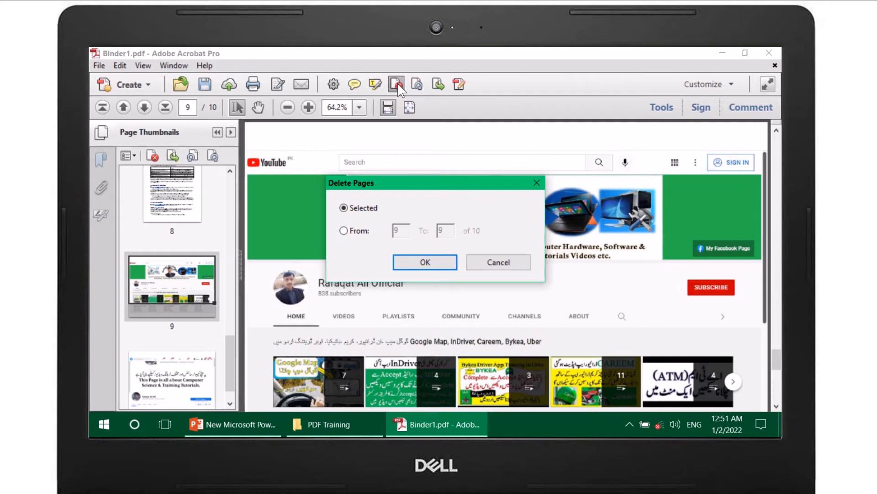
{"action": "left_click", "coordinate": [360, 230]}
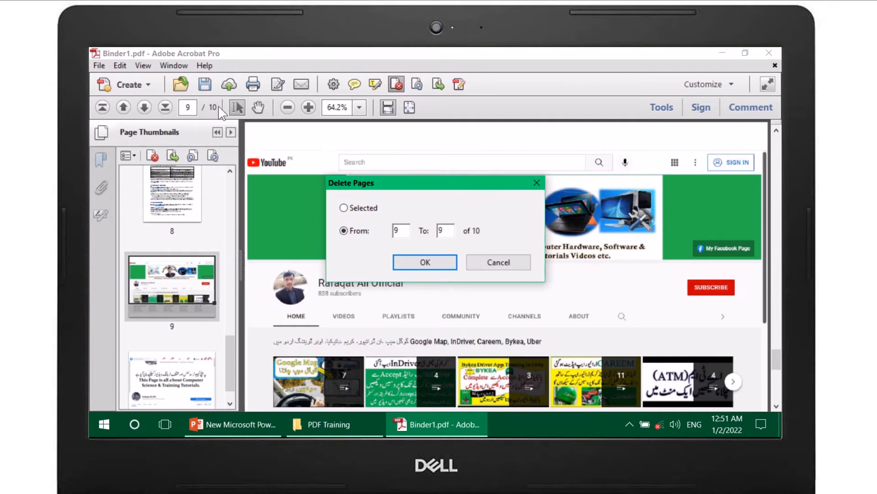
{"action": "key", "text": "BackSpace"}
{"action": "type", "text": "4"}
{"action": "left_click", "coordinate": [447, 232]}
{"action": "key", "text": "BackSpace"}
{"action": "type", "text": "10"}
{"action": "left_click", "coordinate": [417, 262]}
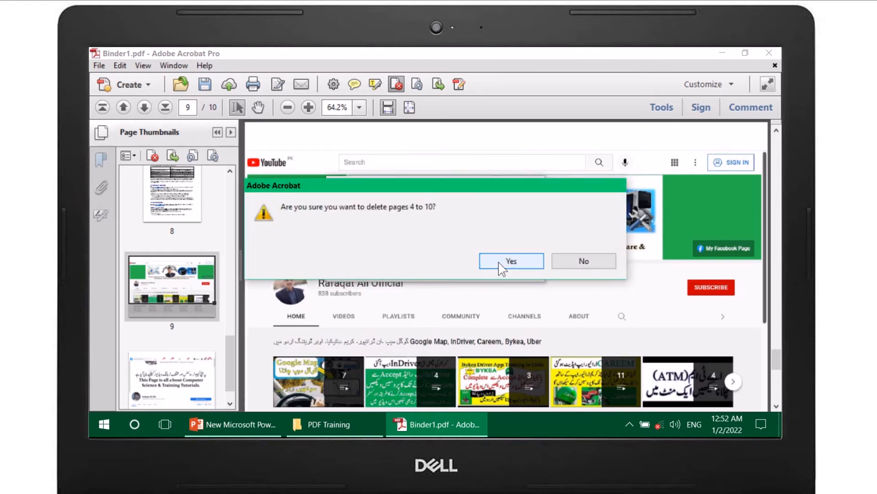
{"action": "left_click", "coordinate": [498, 262]}
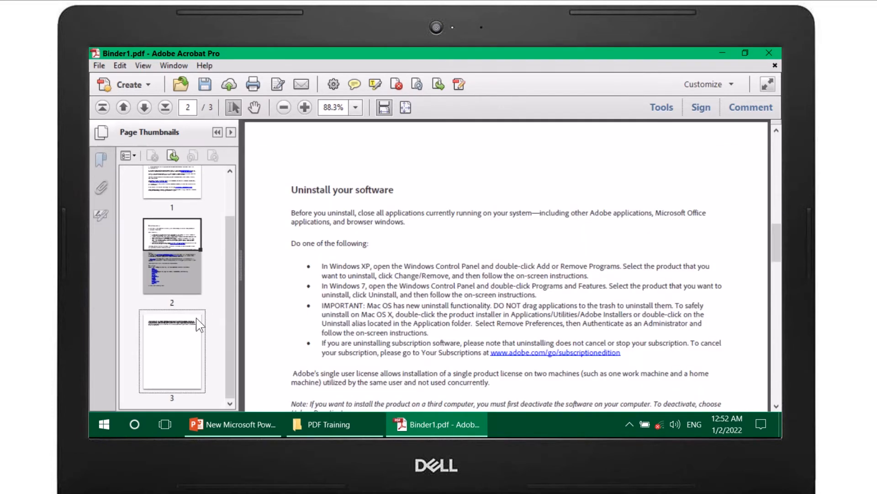
Step: Highlight the whole trademark paragraph on page 3 with the Highlight text tool
{"action": "left_click", "coordinate": [183, 338]}
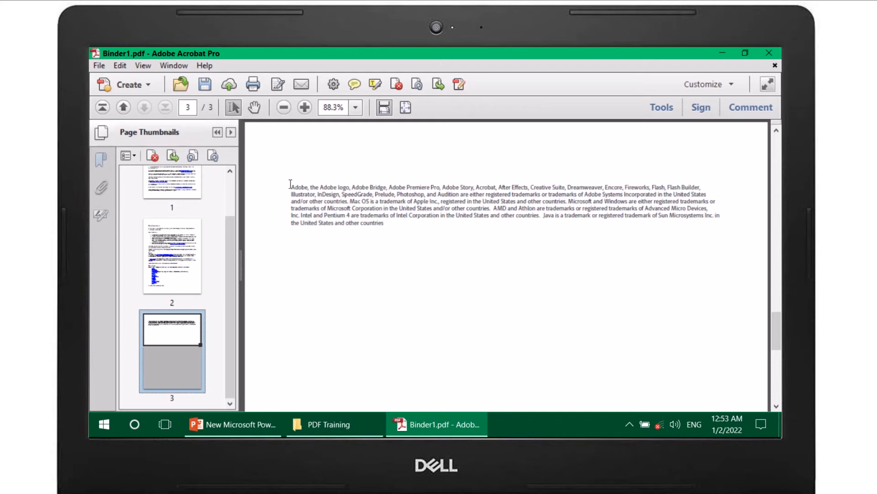
{"action": "left_click_drag", "start_coordinate": [291, 184], "coordinate": [392, 230]}
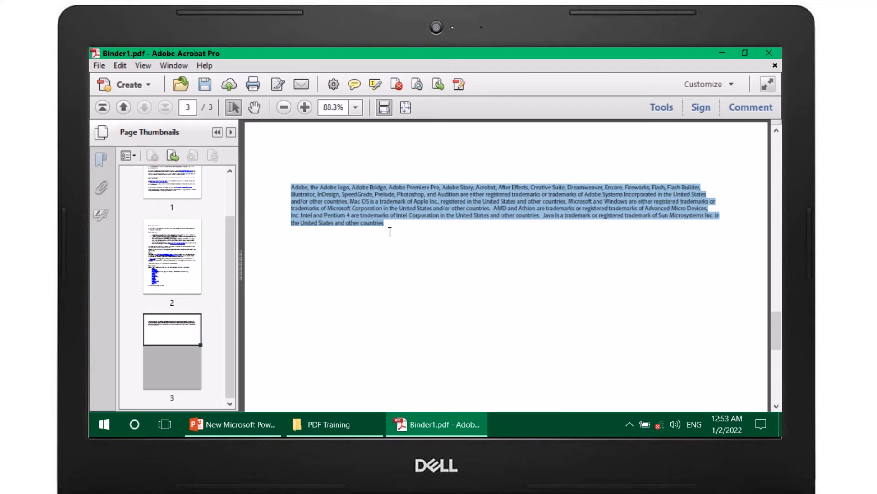
{"action": "left_click", "coordinate": [376, 83]}
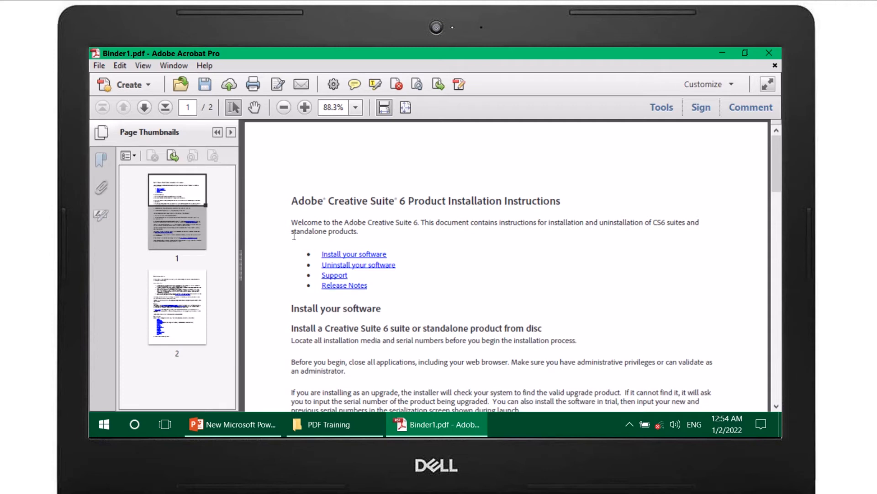
Step: Export the document to Word Document format as Binder1.docx in the PDF Training folder
{"action": "left_click", "coordinate": [99, 65]}
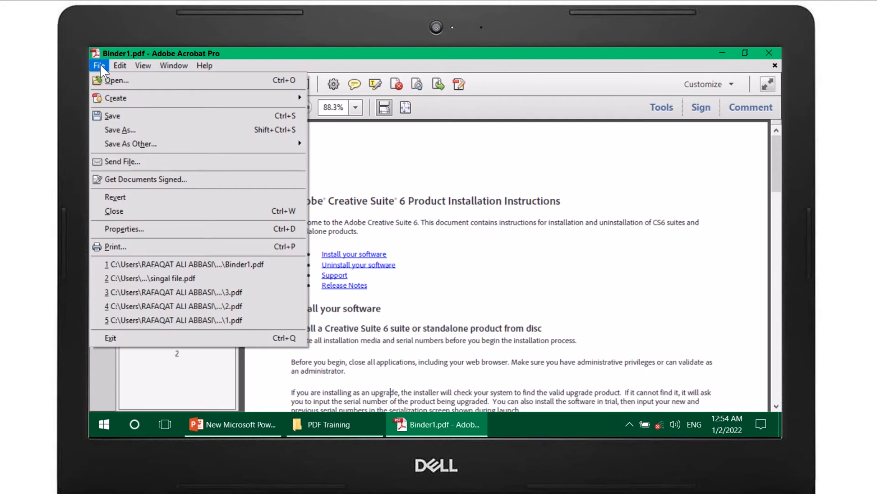
{"action": "mouse_move", "coordinate": [148, 143]}
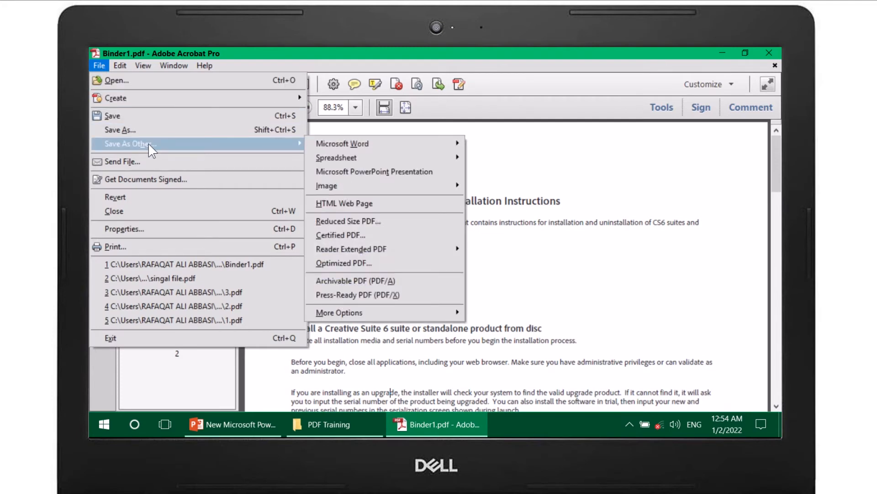
{"action": "mouse_move", "coordinate": [343, 144]}
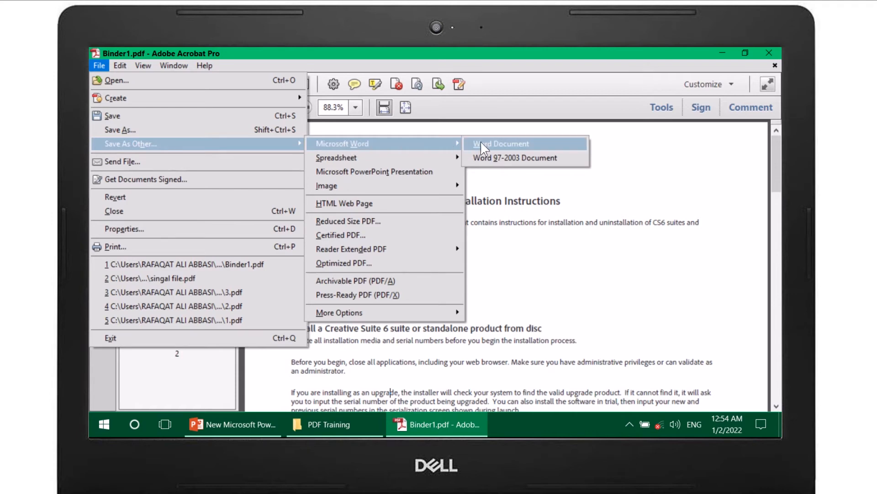
{"action": "left_click", "coordinate": [492, 144]}
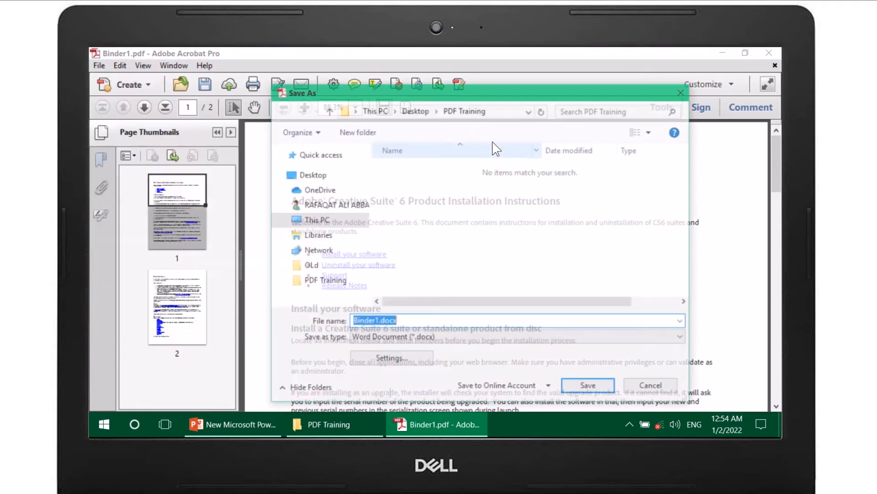
{"action": "left_click", "coordinate": [411, 325]}
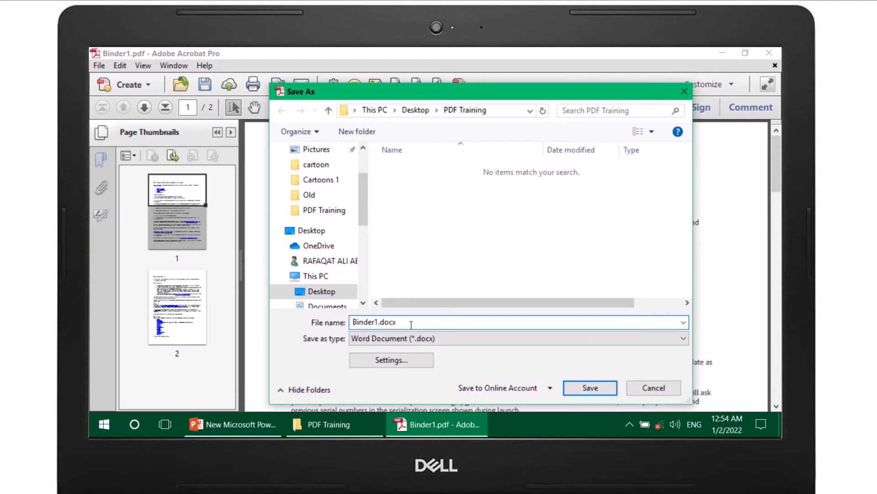
{"action": "left_click", "coordinate": [590, 387]}
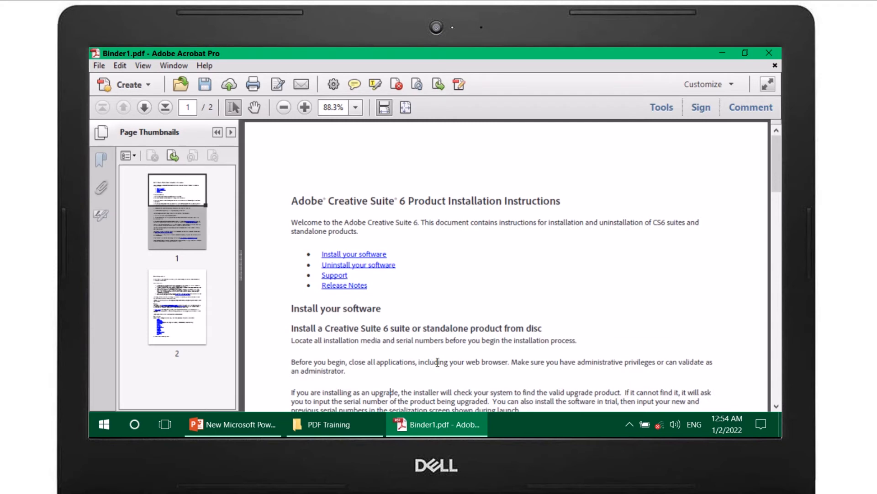
Step: Switch to the PDF Training folder in File Explorer and select Binder1.docx
{"action": "left_click", "coordinate": [441, 432]}
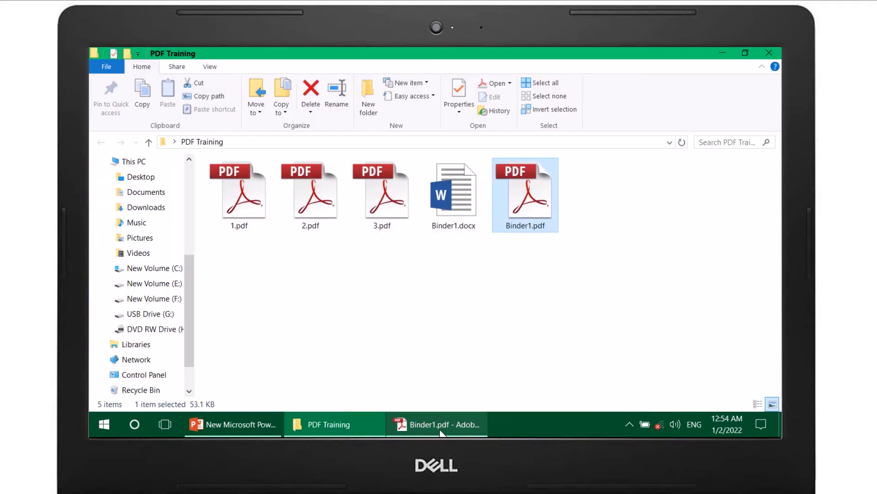
{"action": "left_click", "coordinate": [442, 202]}
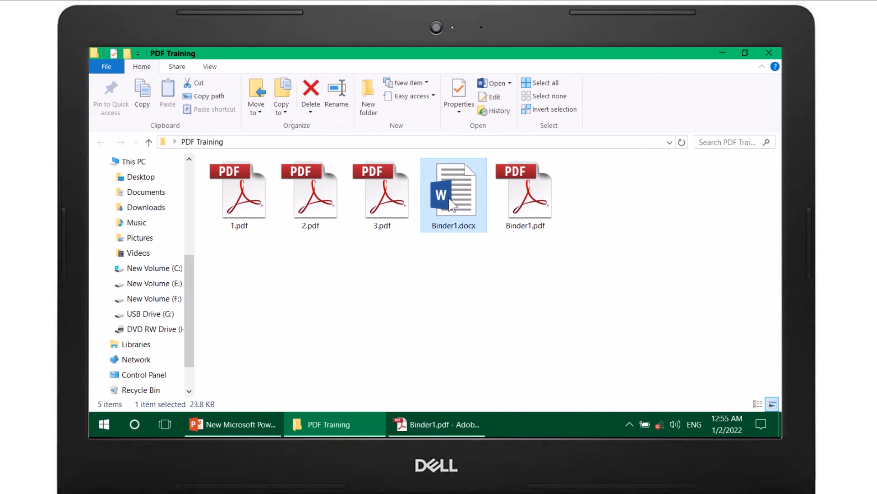
Step: Open Binder1.docx in Word, format "This document contains instructions for installation" in the welcome paragraph as 24 pt bold, and close the document
{"action": "double_click", "coordinate": [450, 199]}
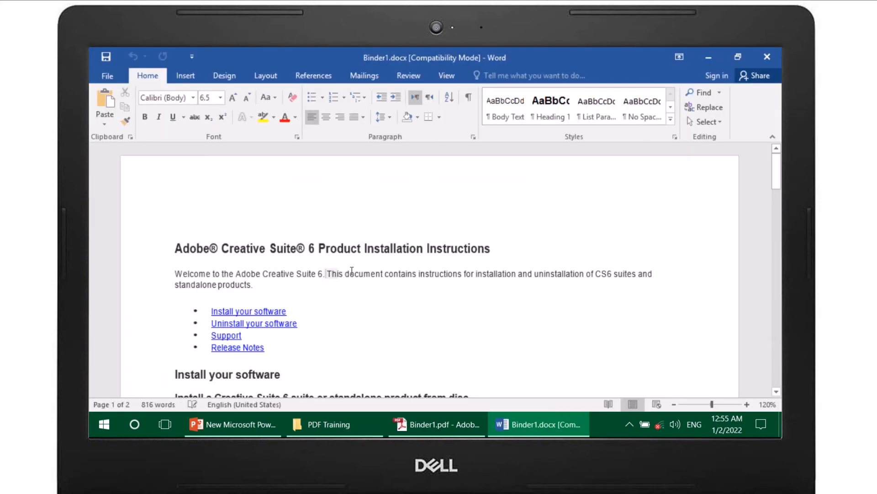
{"action": "left_click_drag", "start_coordinate": [351, 270], "coordinate": [478, 277]}
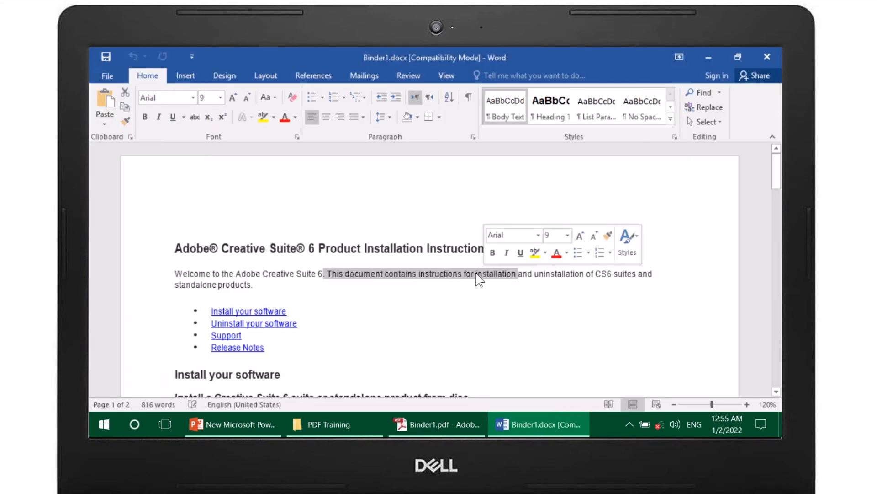
{"action": "left_click", "coordinate": [220, 98]}
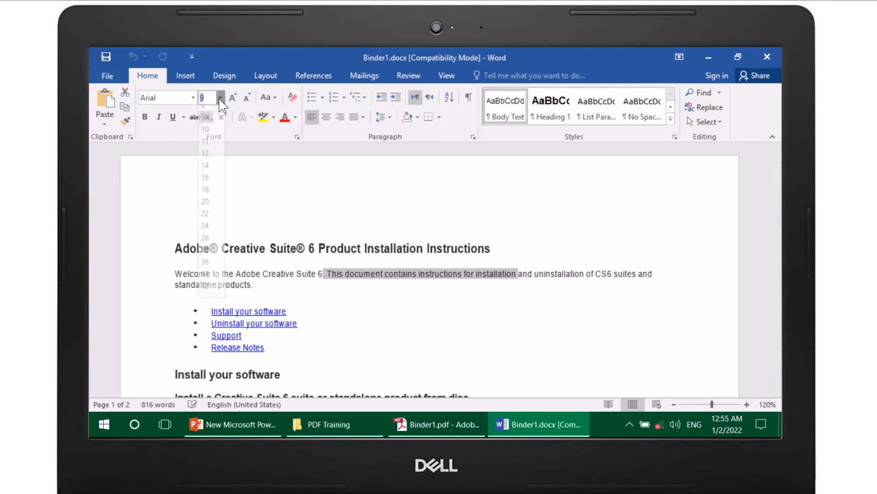
{"action": "left_click", "coordinate": [205, 233]}
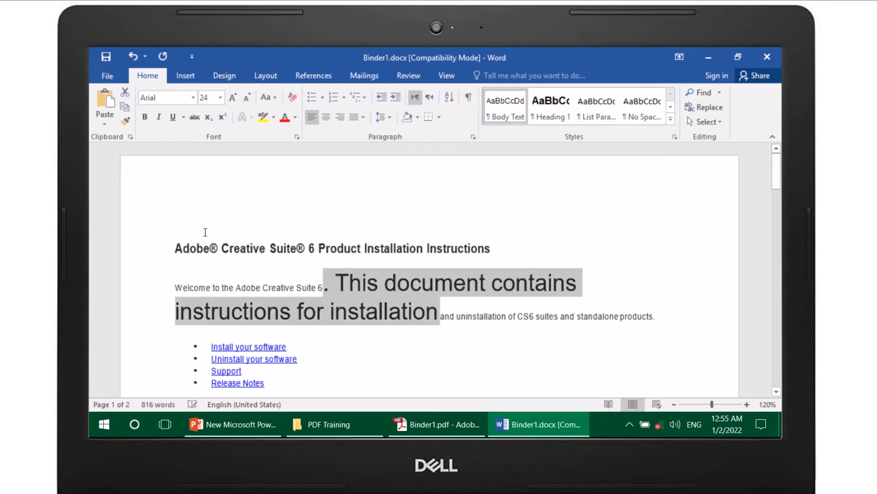
{"action": "left_click", "coordinate": [145, 116]}
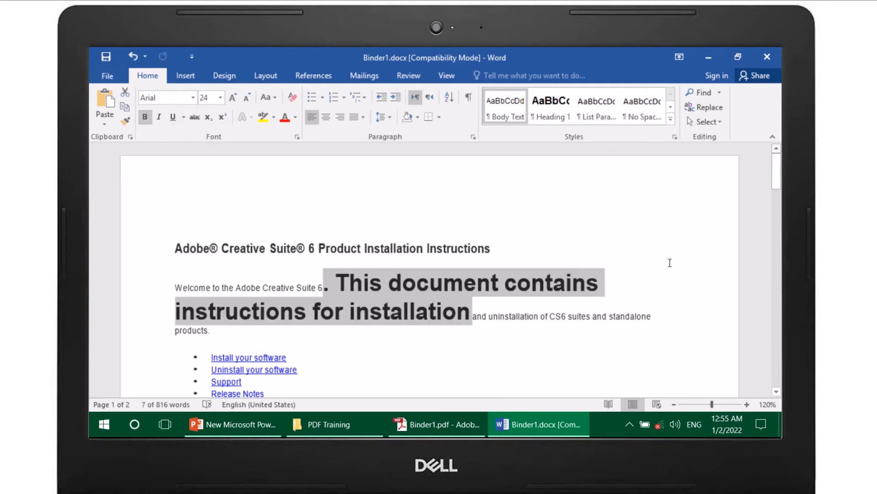
{"action": "left_click", "coordinate": [766, 56]}
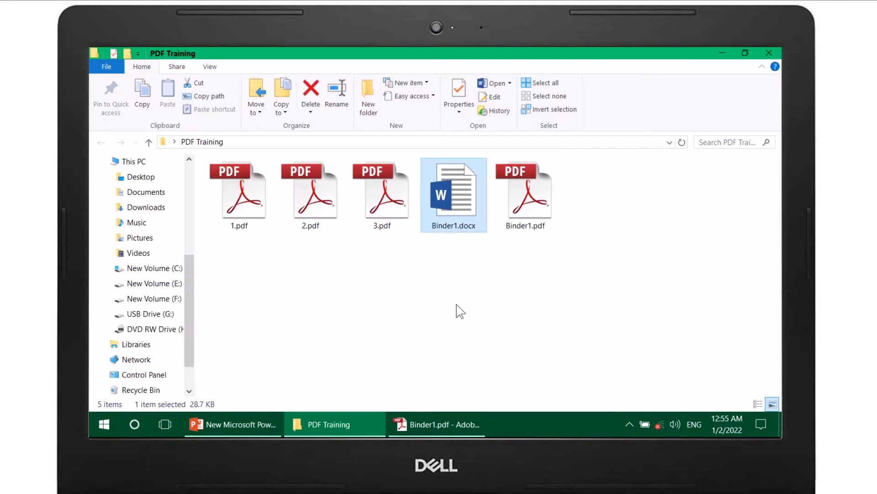
Step: Switch back to Acrobat and export Binder1.pdf in JPEG image format as Binder1.jpg in the PDF Training folder
{"action": "left_click", "coordinate": [442, 432]}
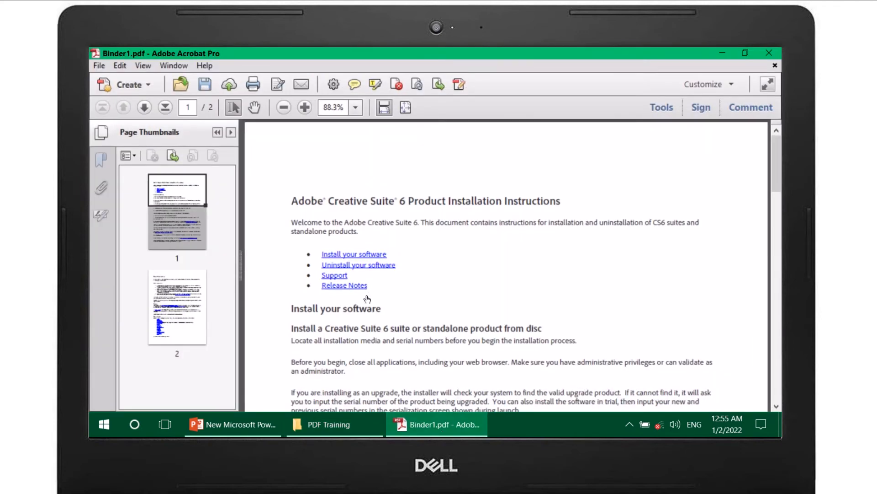
{"action": "left_click", "coordinate": [98, 65]}
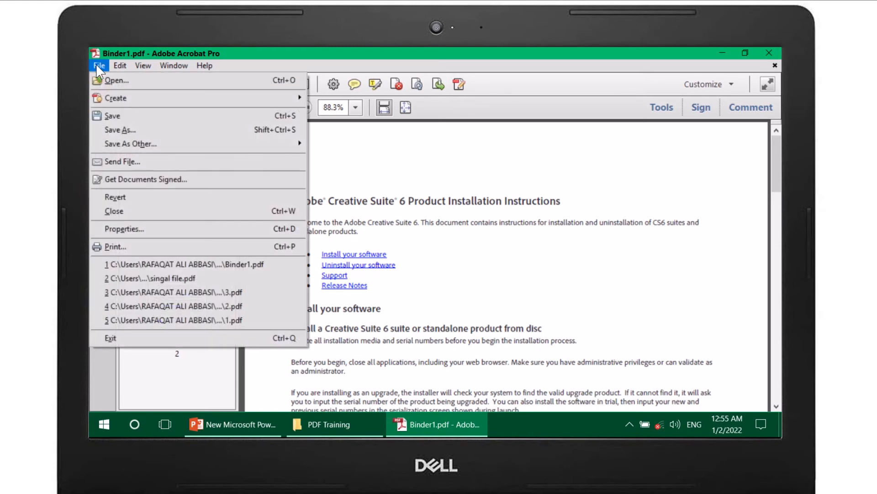
{"action": "mouse_move", "coordinate": [167, 145]}
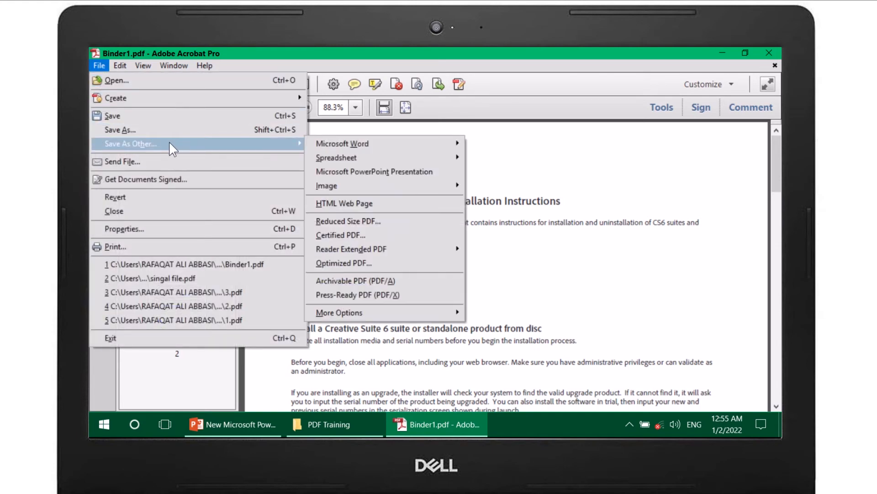
{"action": "mouse_move", "coordinate": [376, 187]}
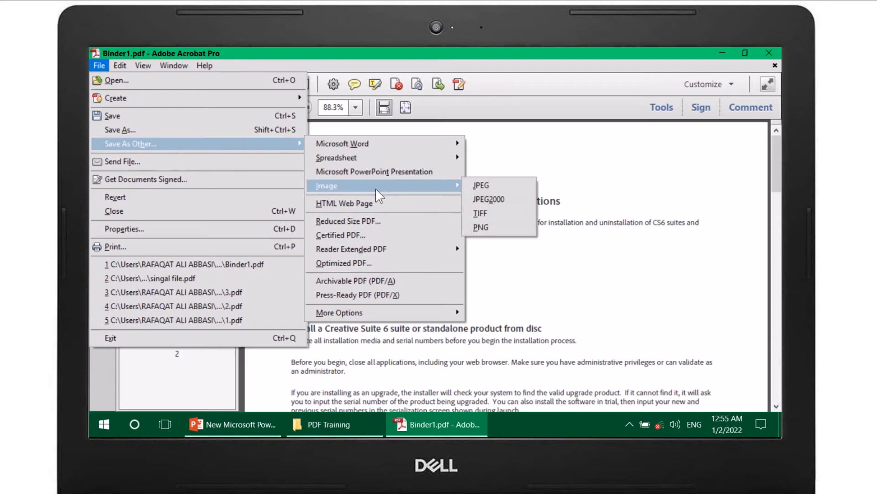
{"action": "left_click", "coordinate": [484, 184]}
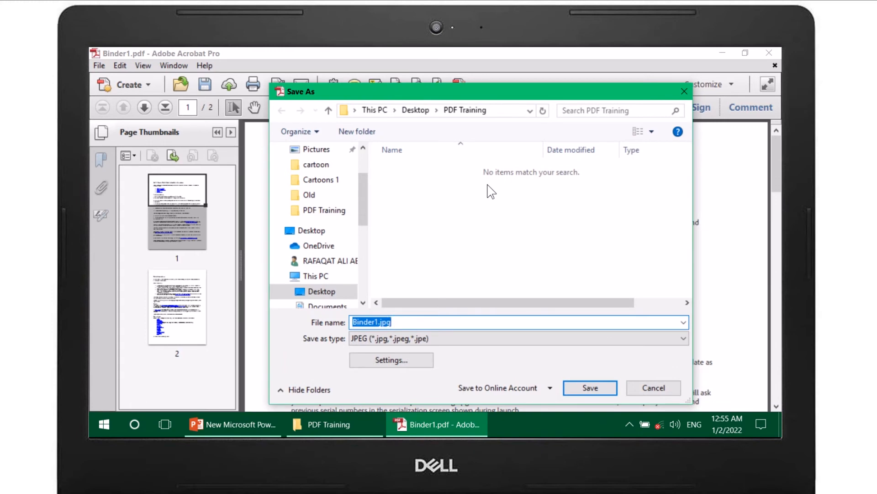
{"action": "left_click", "coordinate": [588, 387]}
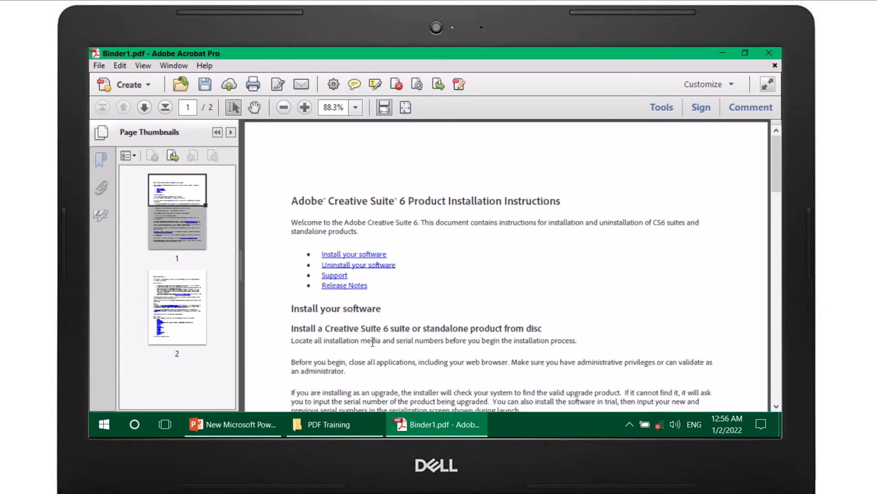
Step: Switch to the PDF Training folder, inspect the exported page images by viewing Binder1_Page_1.jpg enlarged, and close the image
{"action": "left_click", "coordinate": [337, 429]}
{"action": "left_click", "coordinate": [599, 190]}
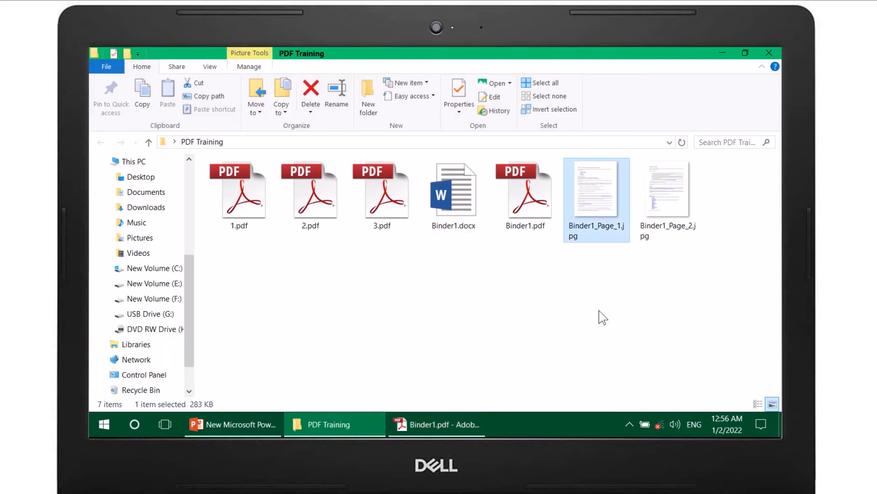
{"action": "left_click_drag", "start_coordinate": [599, 311], "coordinate": [688, 203]}
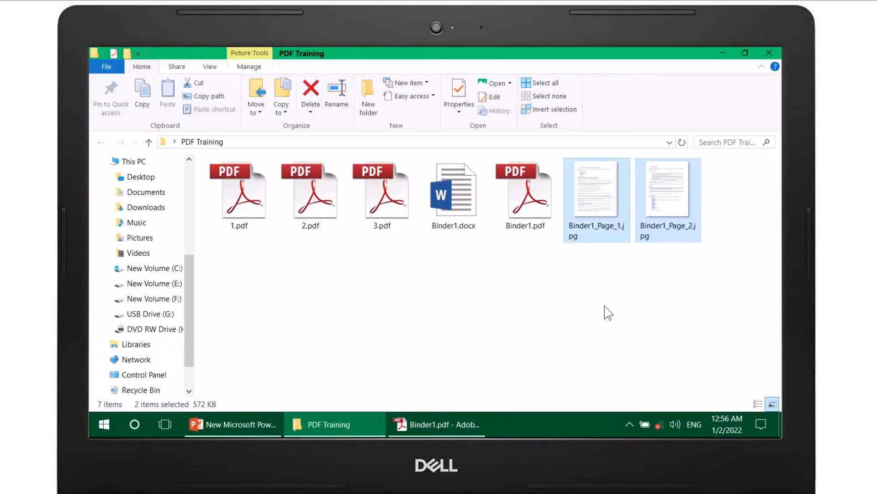
{"action": "left_click", "coordinate": [594, 191]}
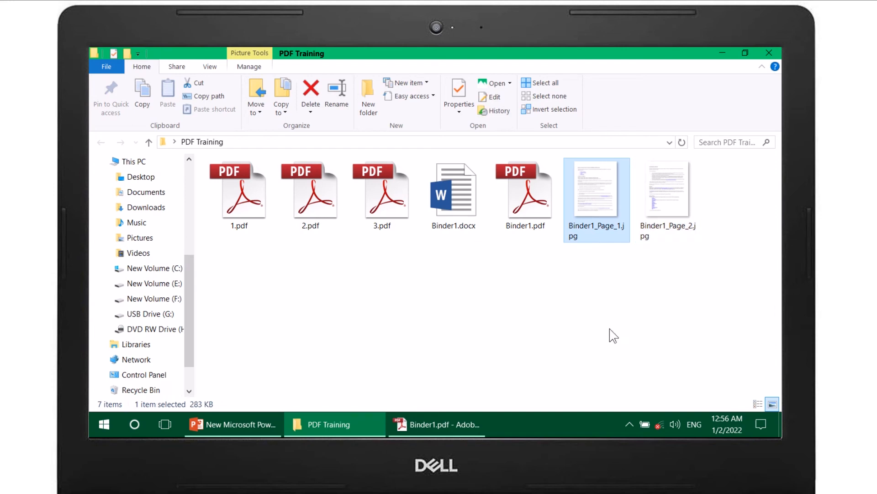
{"action": "double_click", "coordinate": [609, 199]}
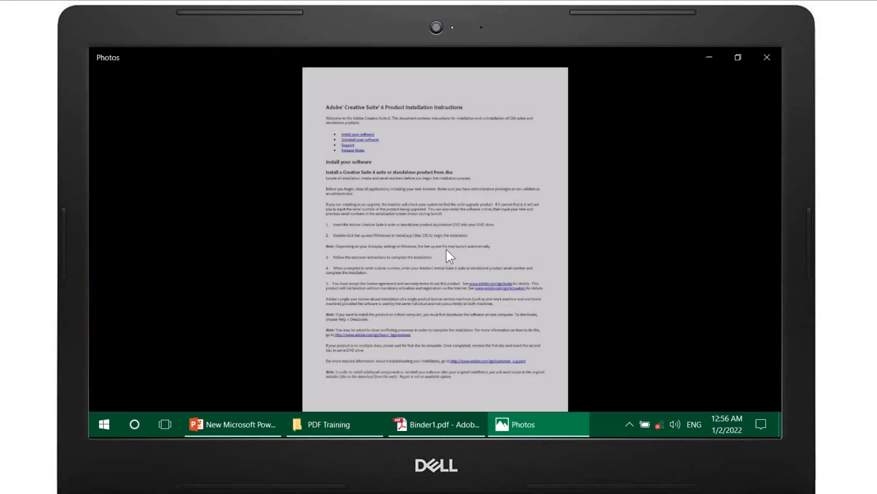
{"action": "scroll", "coordinate": [408, 259], "scroll_direction": "up", "scroll_amount": 3}
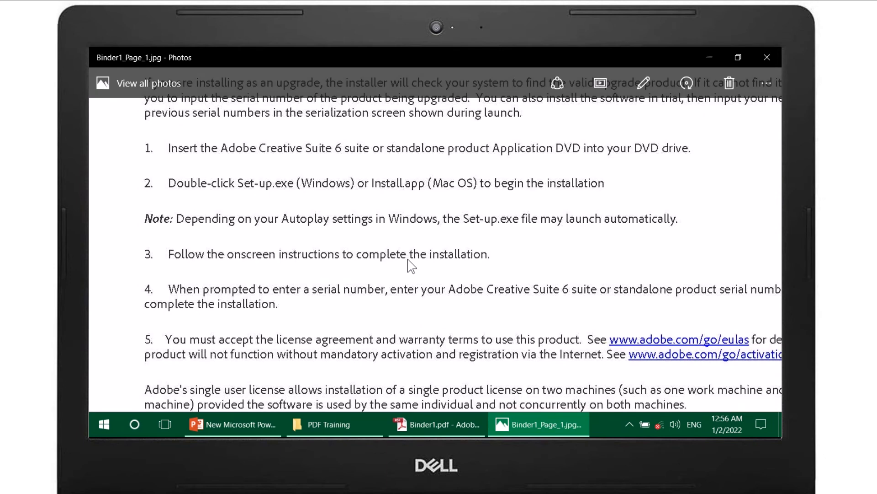
{"action": "left_click", "coordinate": [766, 58]}
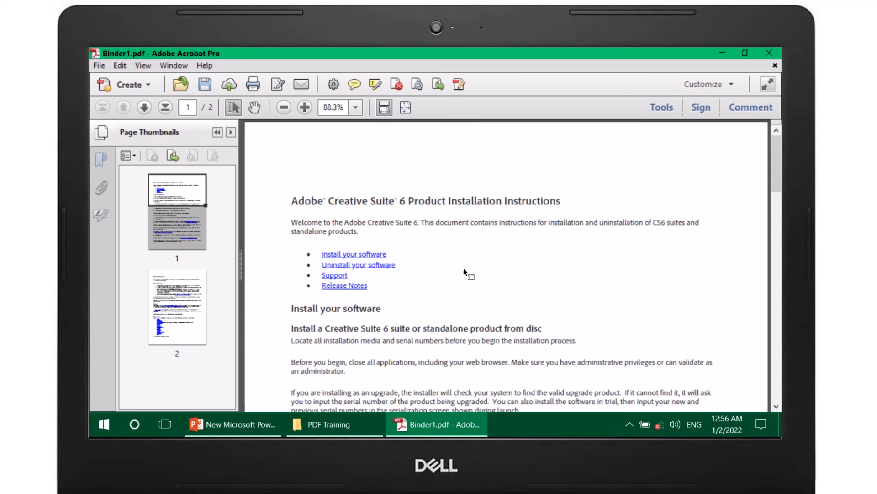
Step: Start encrypting Binder1.pdf with a password in Acrobat and accept changing the document's security
{"action": "left_click", "coordinate": [662, 109]}
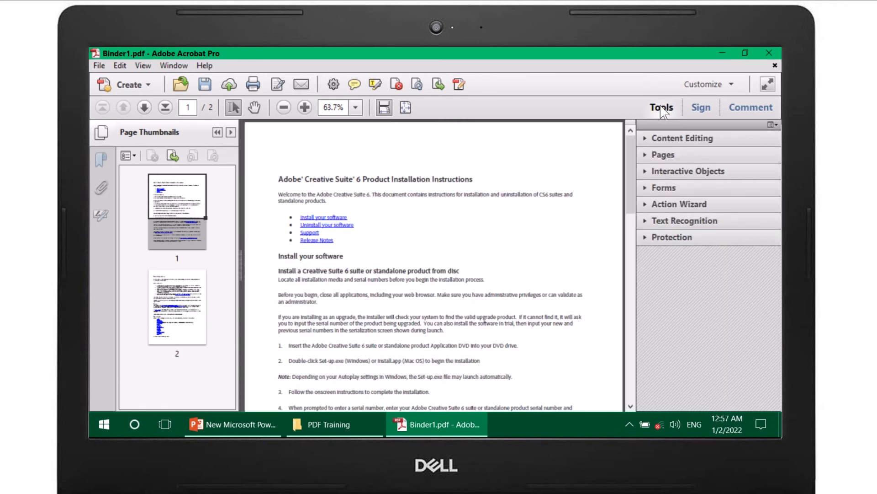
{"action": "left_click", "coordinate": [662, 238]}
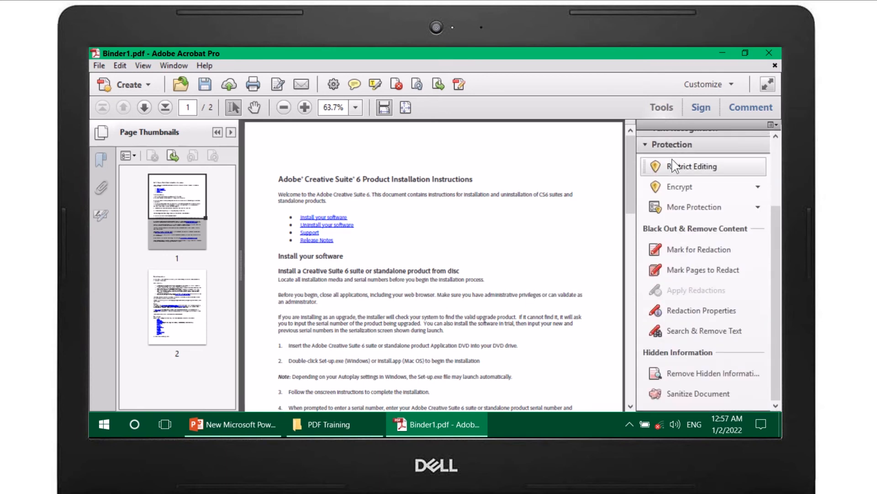
{"action": "left_click", "coordinate": [678, 186]}
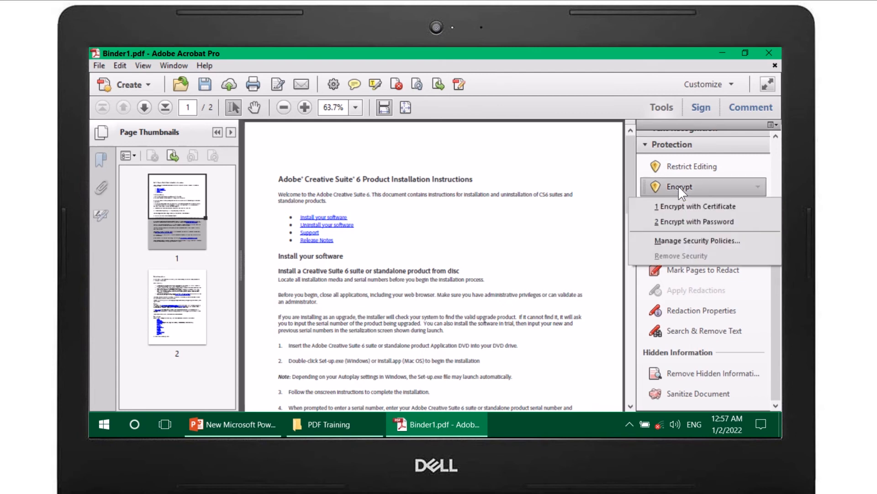
{"action": "left_click", "coordinate": [678, 221]}
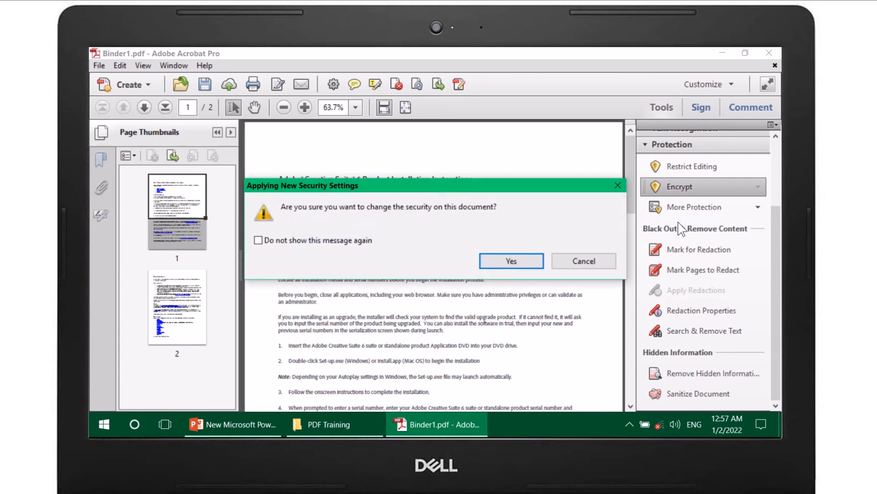
{"action": "left_click", "coordinate": [517, 268]}
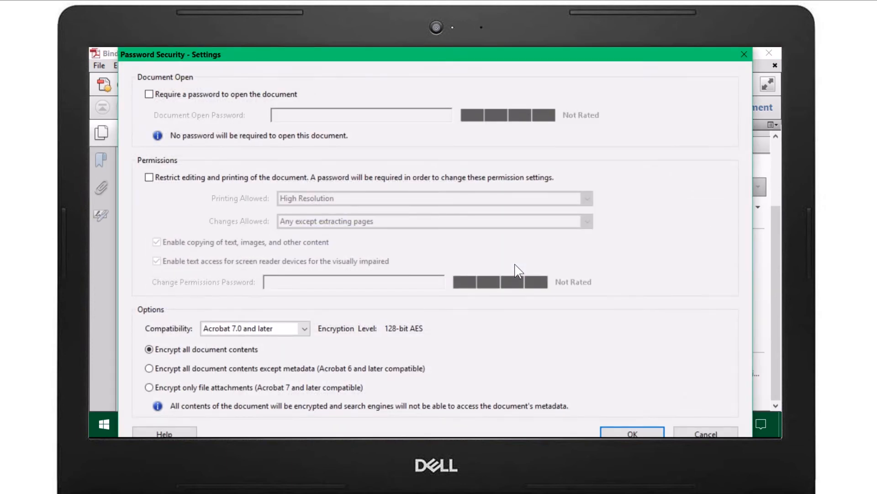
Step: Require a password to open the document, enter and confirm the document open password, and accept the security notice
{"action": "left_click", "coordinate": [149, 94]}
{"action": "left_click", "coordinate": [303, 115]}
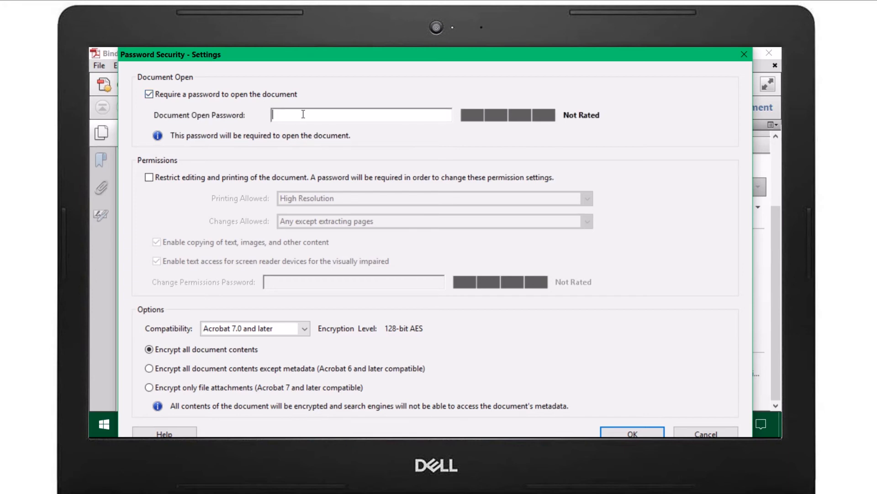
{"action": "type", "text": "**********"}
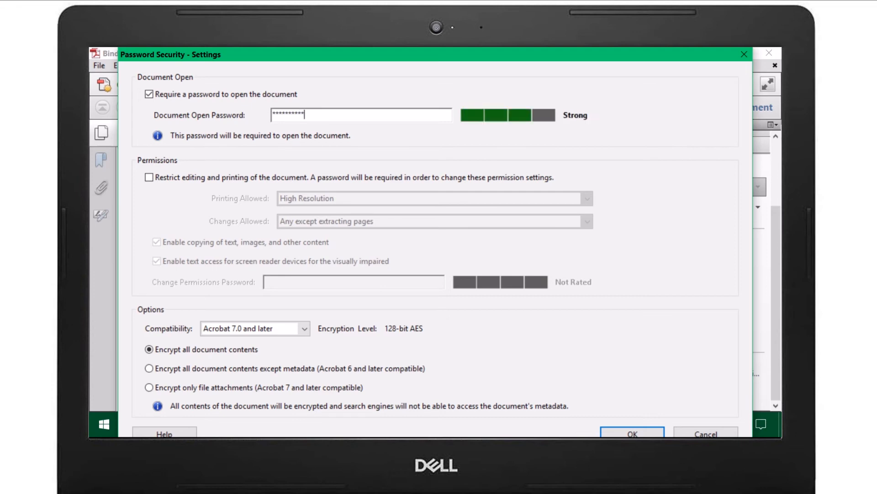
{"action": "left_click", "coordinate": [622, 433]}
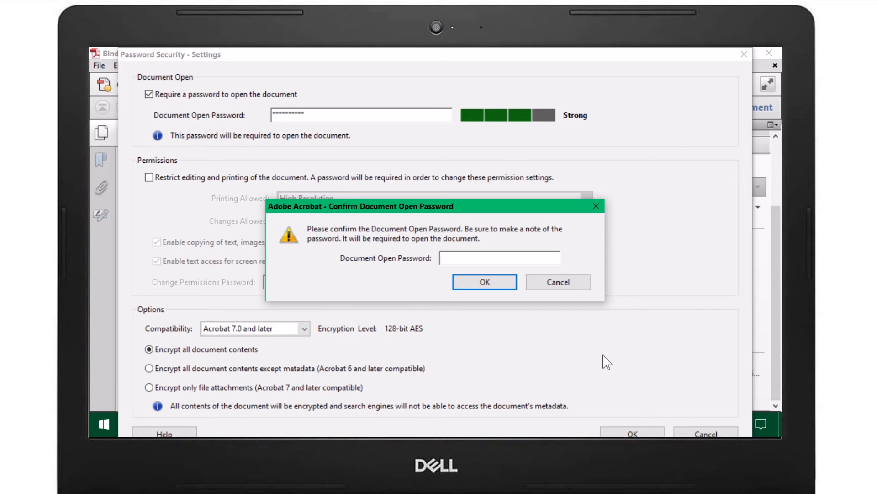
{"action": "type", "text": "**********"}
{"action": "left_click", "coordinate": [483, 284]}
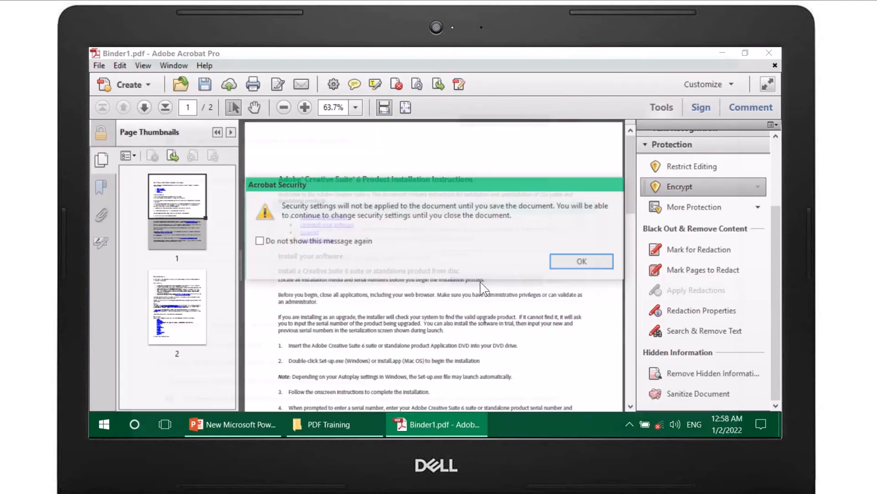
{"action": "left_click", "coordinate": [580, 265]}
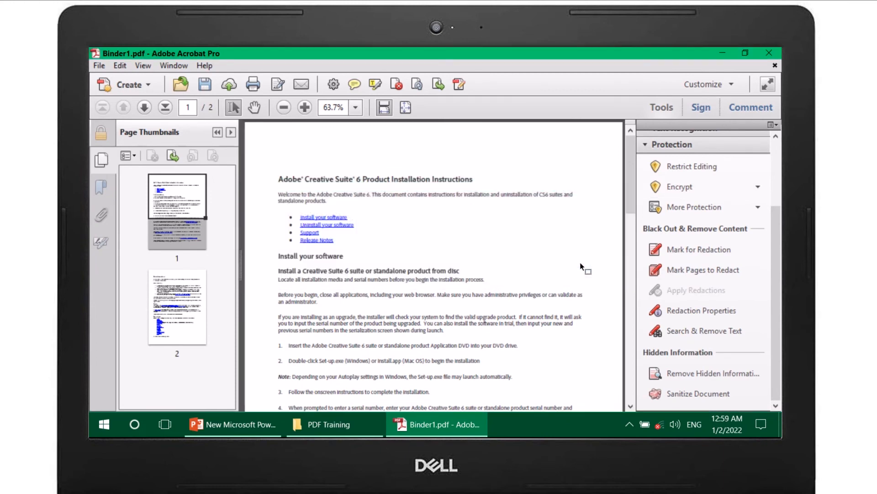
Step: Save and close Binder1.pdf, reopen it from the PDF Training folder, and enter the document open password
{"action": "left_click", "coordinate": [205, 85]}
{"action": "left_click", "coordinate": [769, 53]}
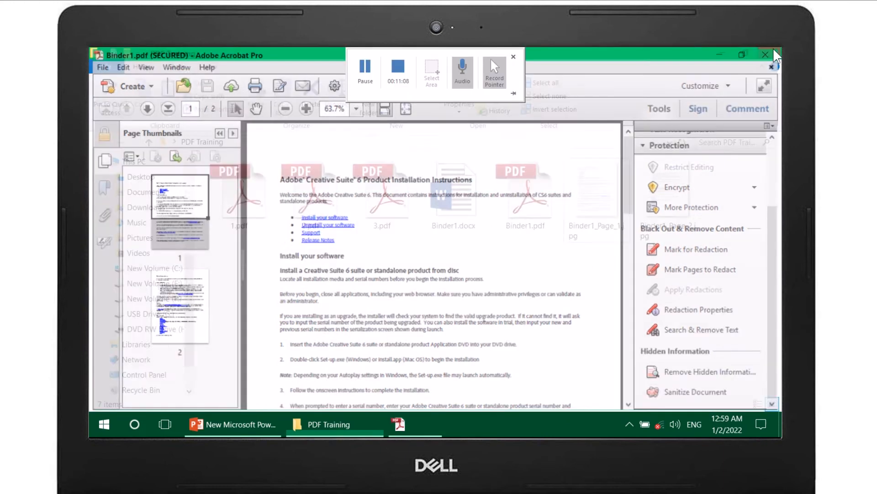
{"action": "double_click", "coordinate": [525, 202]}
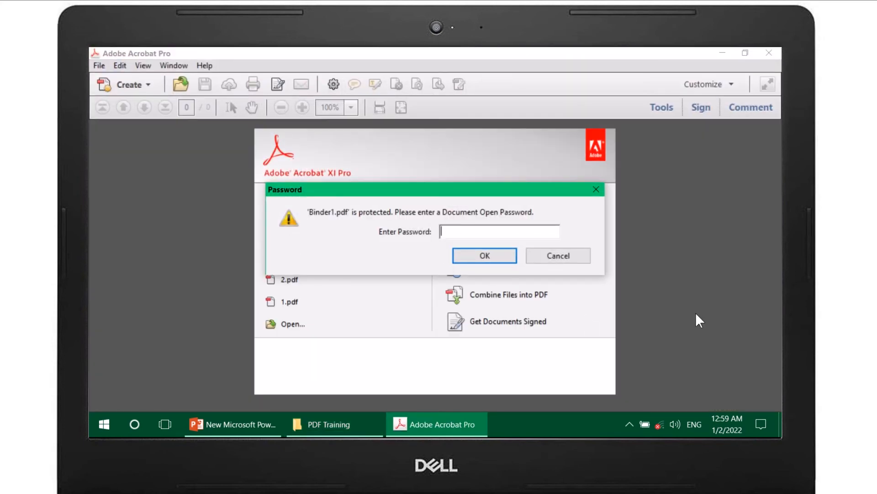
{"action": "type", "text": "***********"}
{"action": "left_click", "coordinate": [496, 258]}
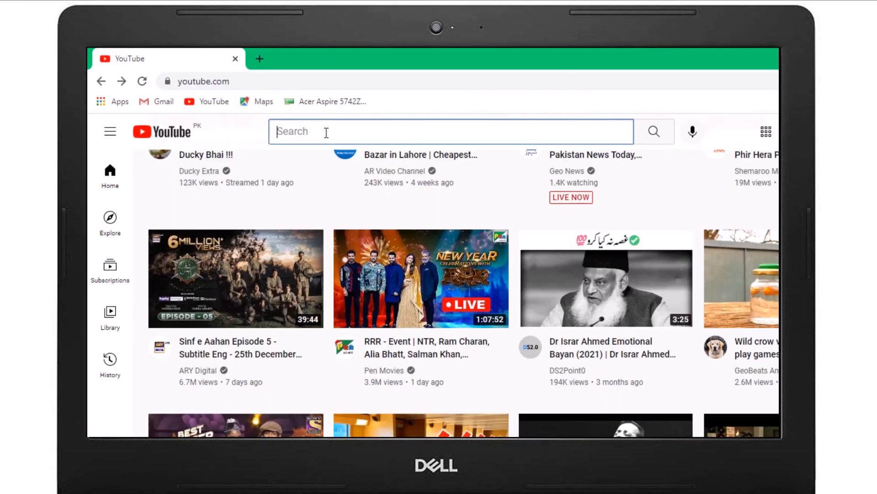
Step: Search YouTube for the presenter's official channel and open its channel page
{"action": "type", "text": "rafaqat ali official"}
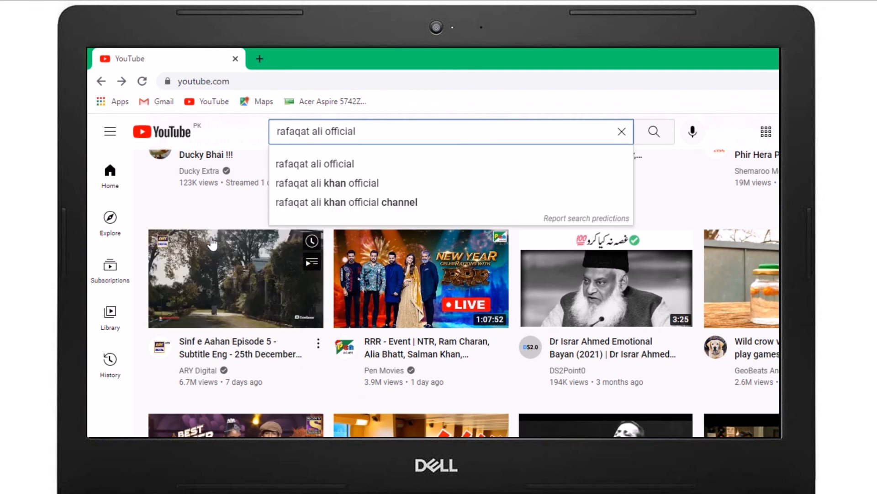
{"action": "key", "text": "Return"}
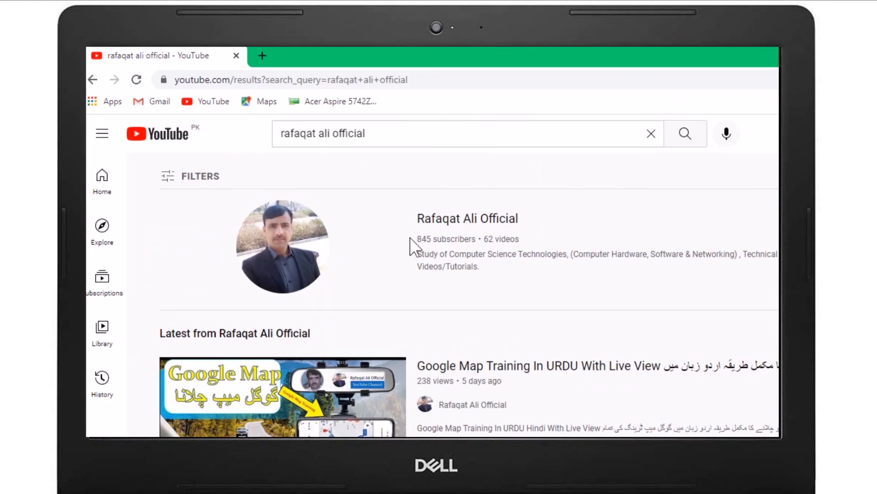
{"action": "left_click", "coordinate": [313, 257]}
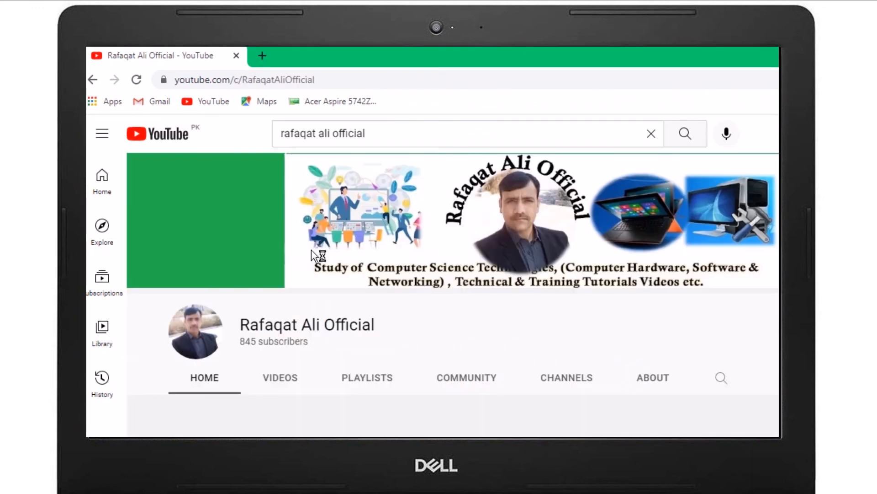
{"action": "scroll", "coordinate": [455, 287], "scroll_direction": "down", "scroll_amount": 1}
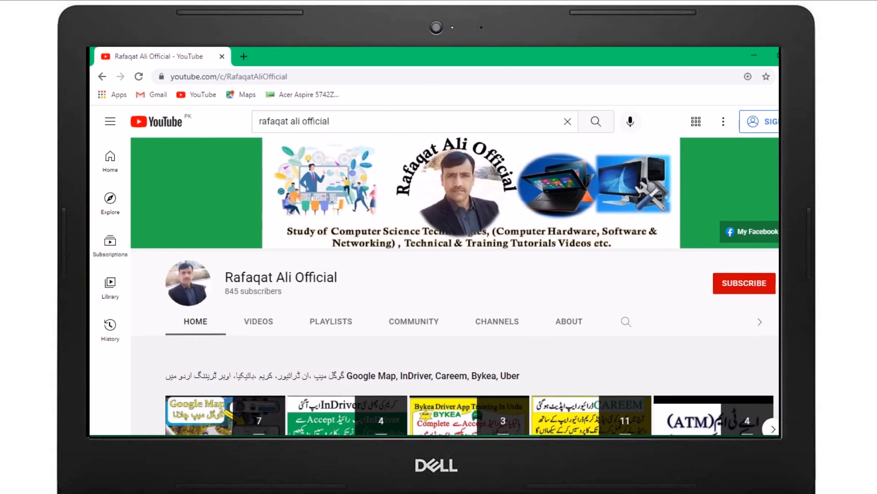
{"action": "scroll", "coordinate": [455, 286], "scroll_direction": "down", "scroll_amount": 1}
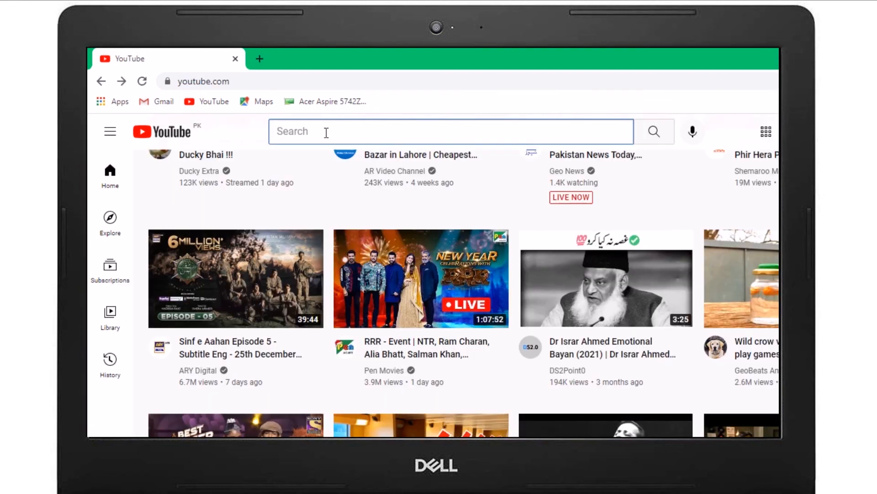
Step: Search YouTube again for the presenter's official channel, open it from the results, and view the playlists on its home page
{"action": "type", "text": "rafaqat"}
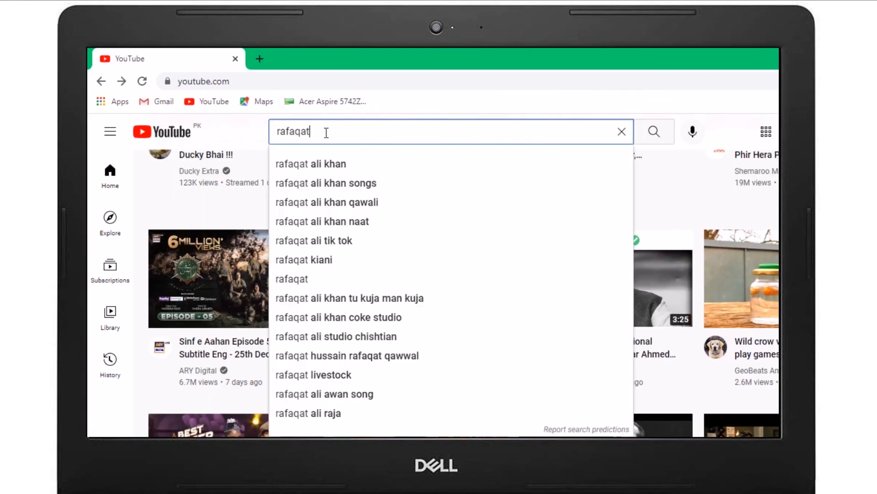
{"action": "type", "text": " ali offi"}
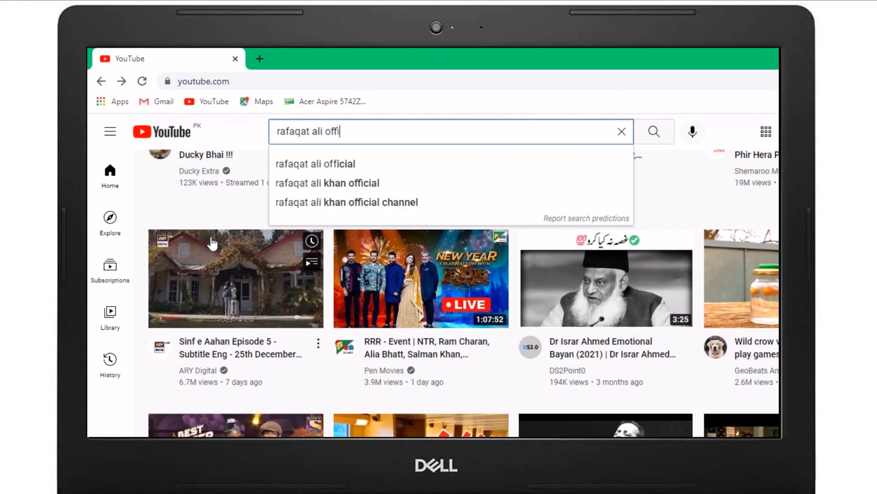
{"action": "type", "text": "cial"}
{"action": "key", "text": "Return"}
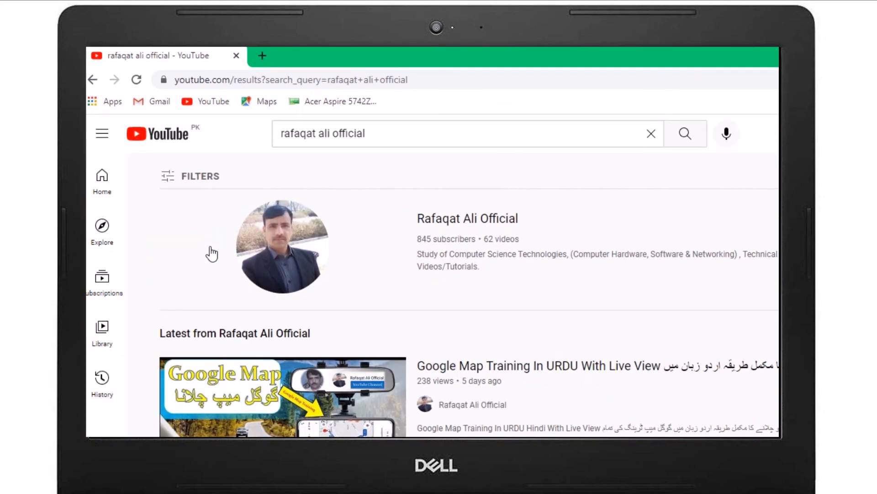
{"action": "left_click", "coordinate": [313, 256]}
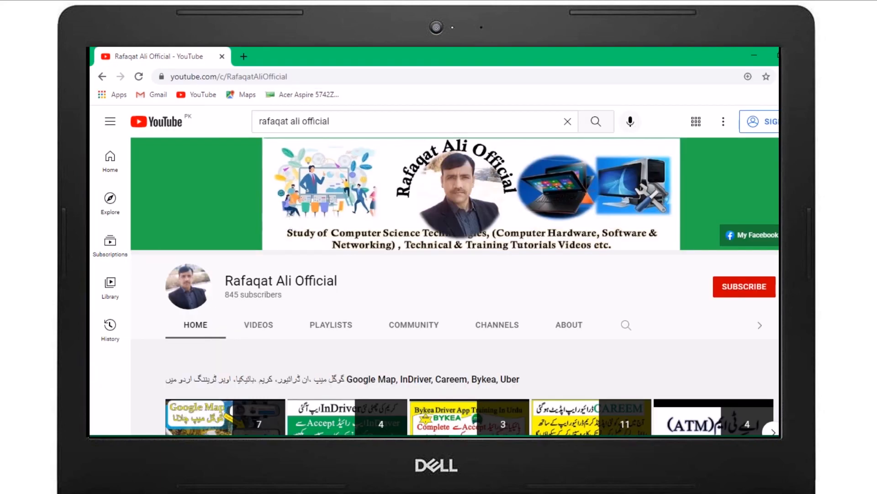
{"action": "scroll", "coordinate": [455, 287], "scroll_direction": "down", "scroll_amount": 1}
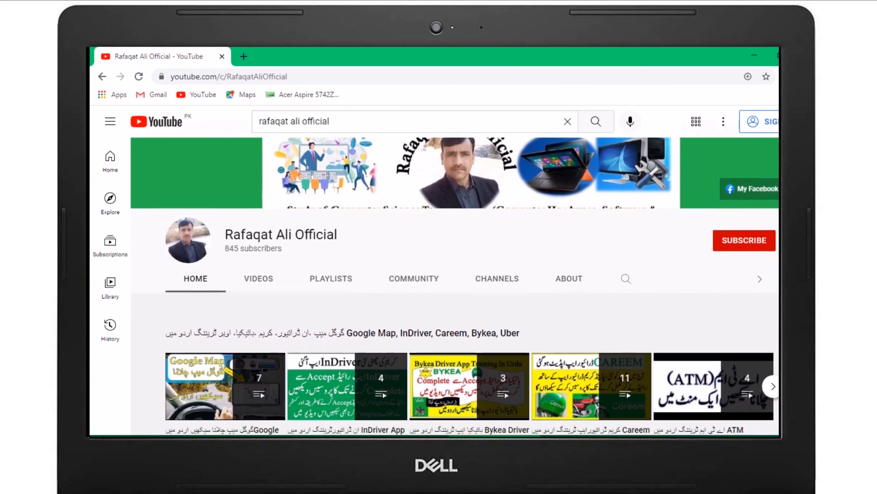